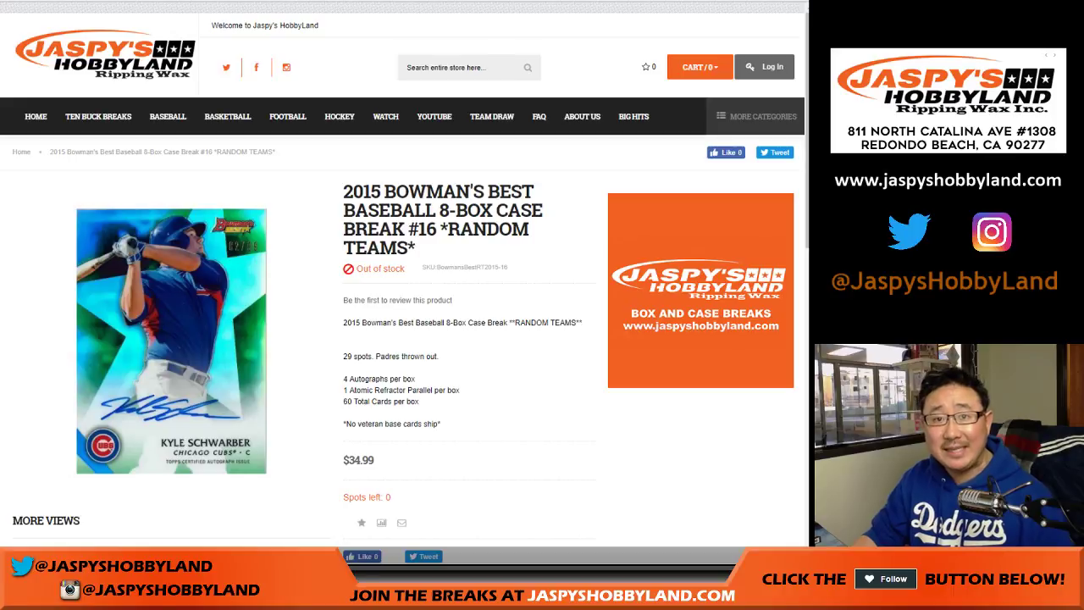
Delete the SAN DIEGO PADRES line from the MLB team list on RANDOM.ORG
{"action": "key", "text": "ctrl+Tab"}
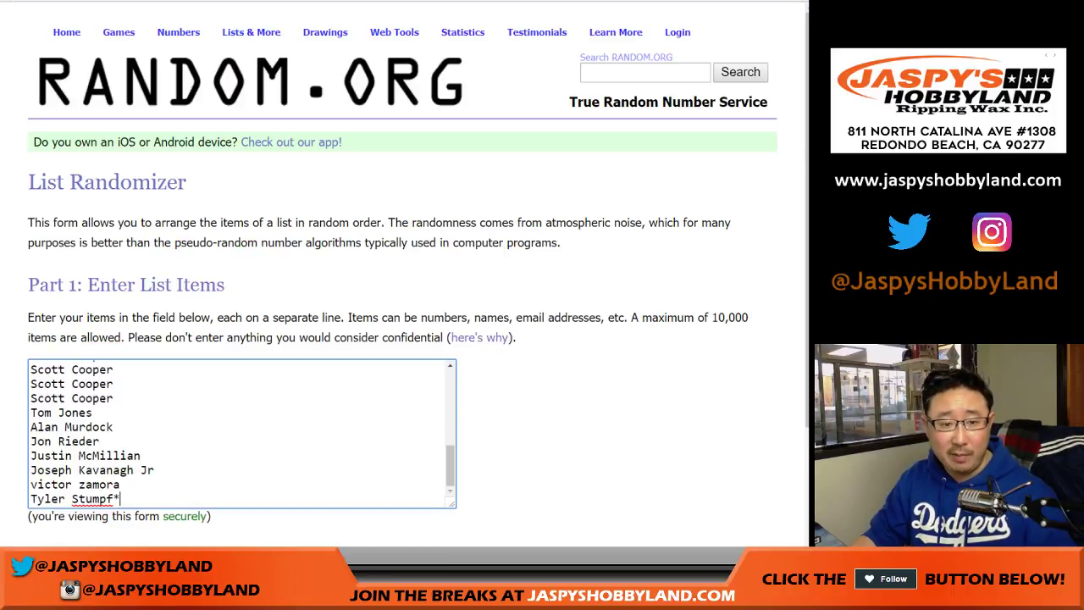
{"action": "scroll", "coordinate": [242, 263], "scroll_direction": "down", "scroll_amount": 2}
{"action": "scroll", "coordinate": [242, 262], "scroll_direction": "up", "scroll_amount": 5}
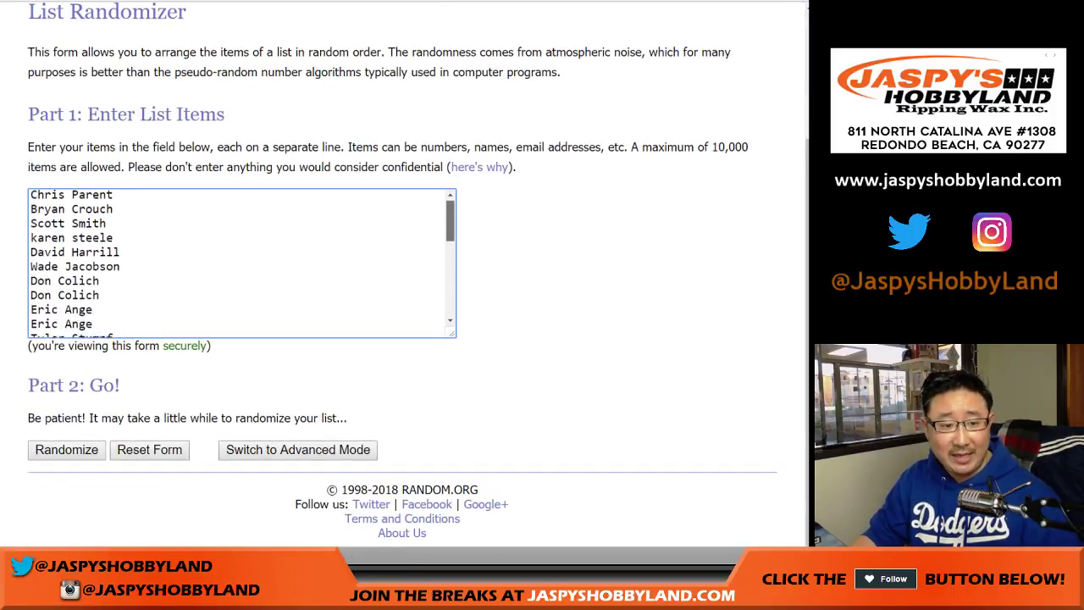
{"action": "scroll", "coordinate": [242, 262], "scroll_direction": "down", "scroll_amount": 7}
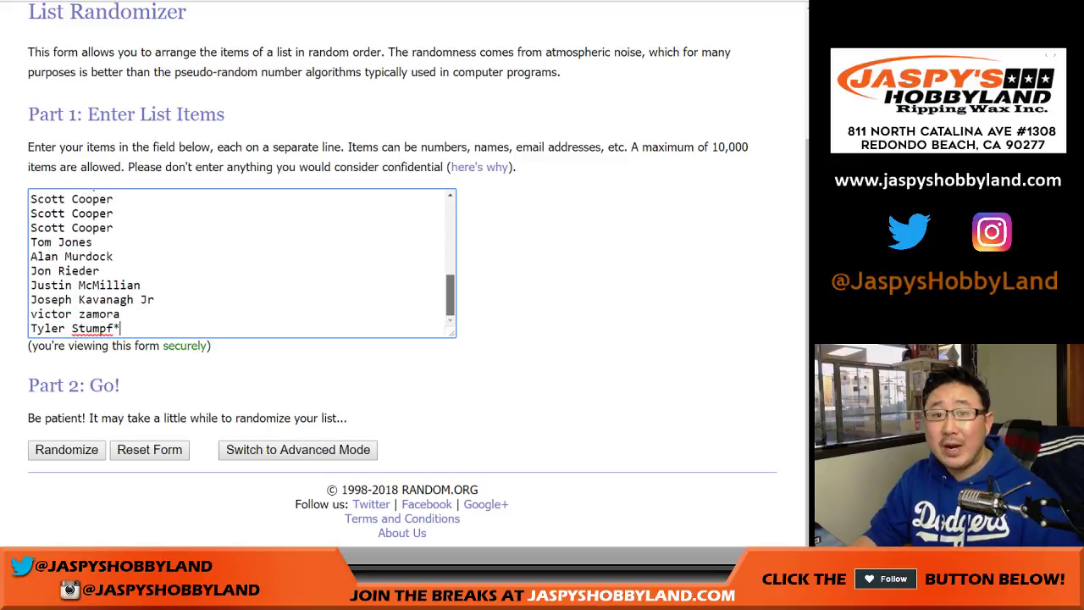
{"action": "key", "text": "ctrl+Tab"}
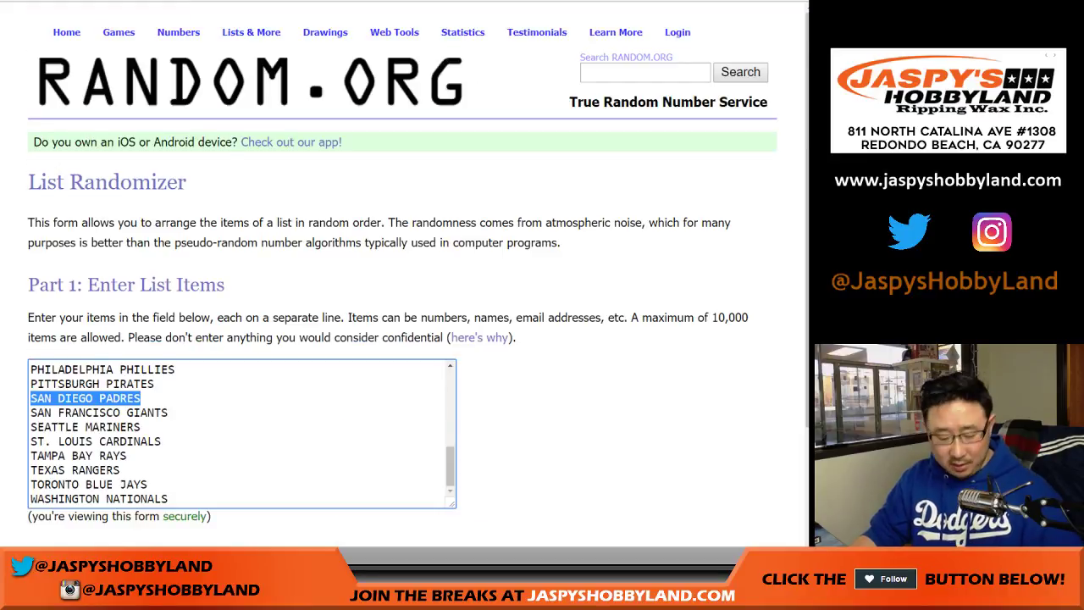
{"action": "key", "text": "Delete"}
{"action": "key", "text": "BackSpace"}
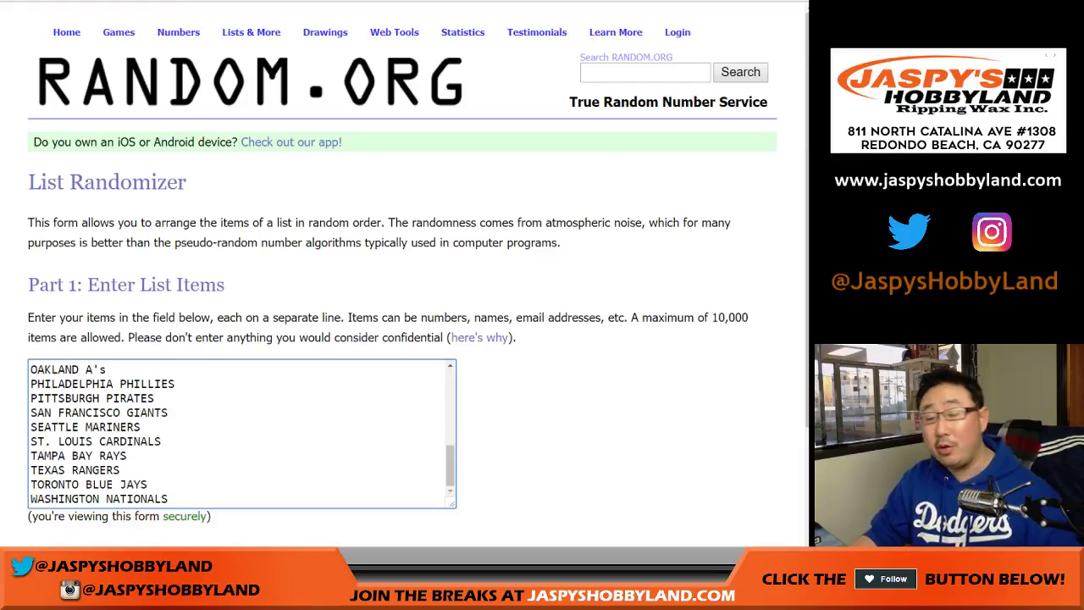
Roll two dice on RANDOM.ORG, getting a 4 and a 3 for a total of 7
{"action": "key", "text": "ctrl+Tab"}
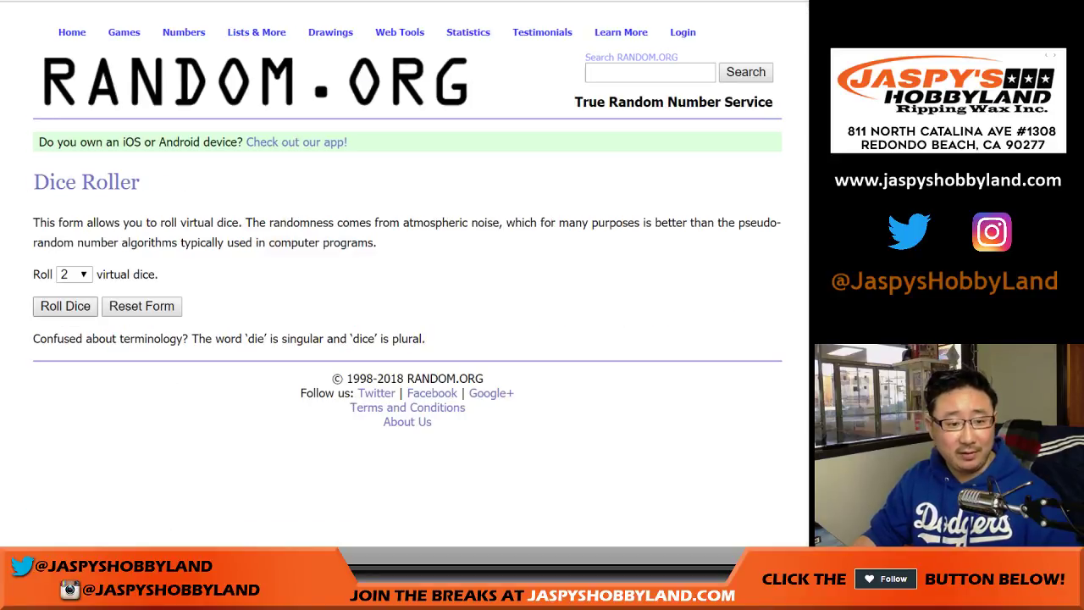
{"action": "key", "text": "Return"}
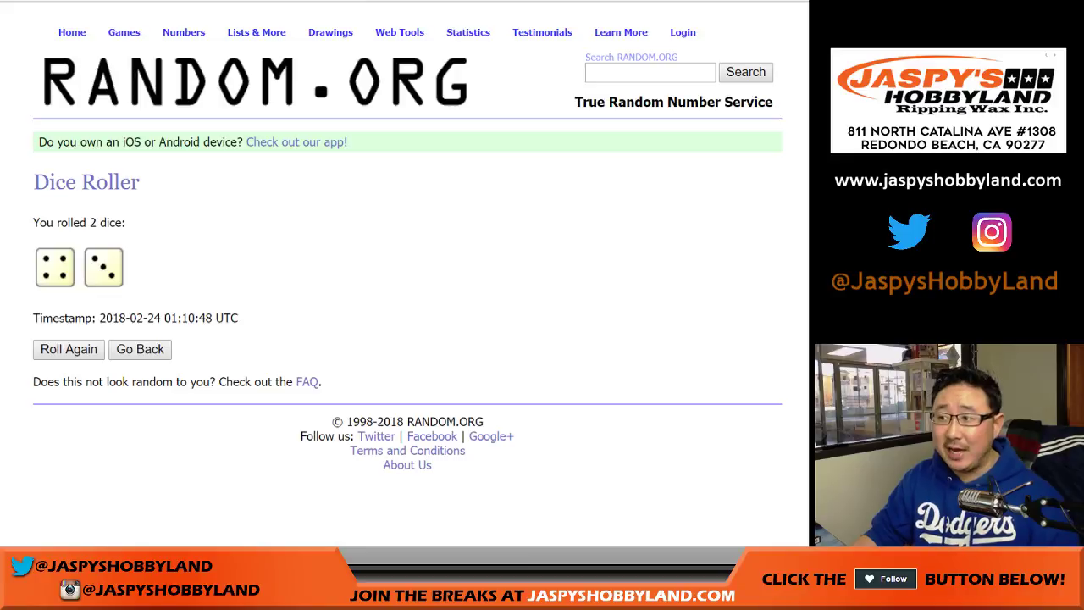
{"action": "key", "text": "ctrl+Tab"}
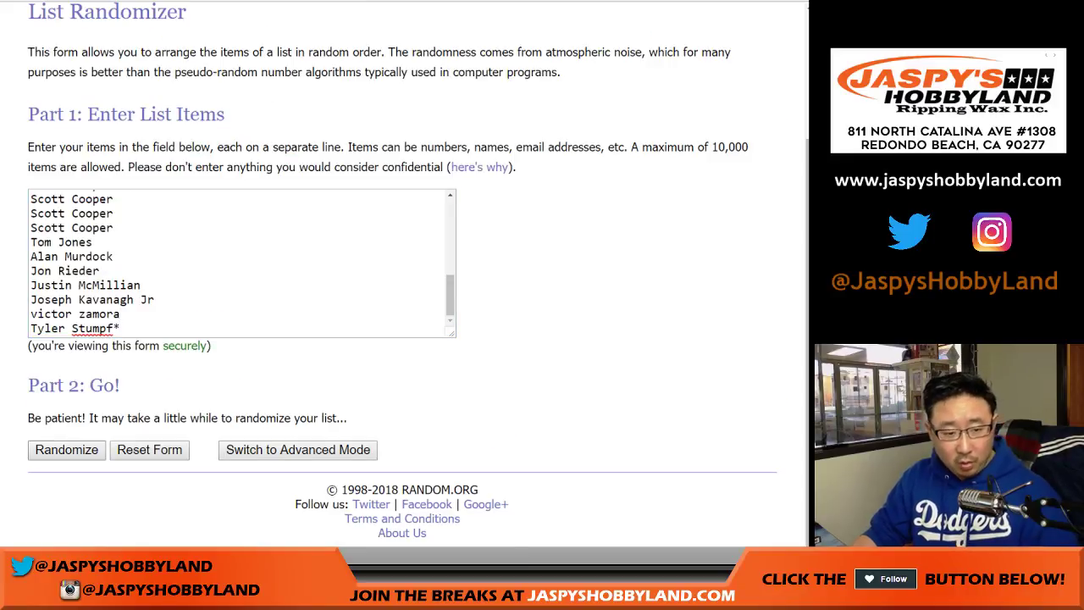
Randomize the 29-name participant list repeatedly on RANDOM.ORG
{"action": "key", "text": "Return"}
{"action": "key", "text": "Tab"}
{"action": "key", "text": "Return"}
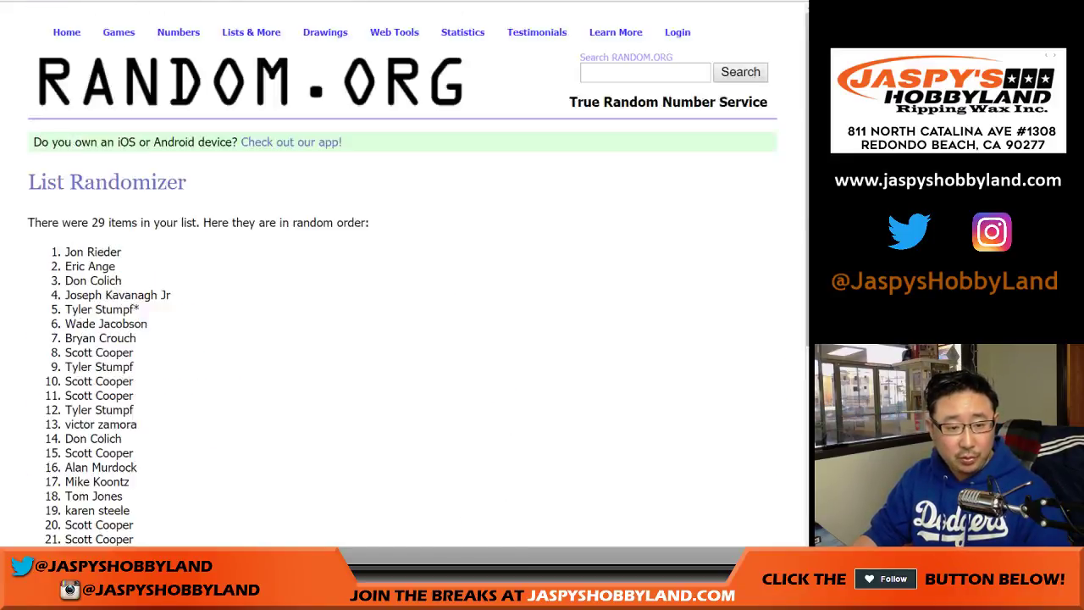
{"action": "key", "text": "Return"}
{"action": "key", "text": "Return"}
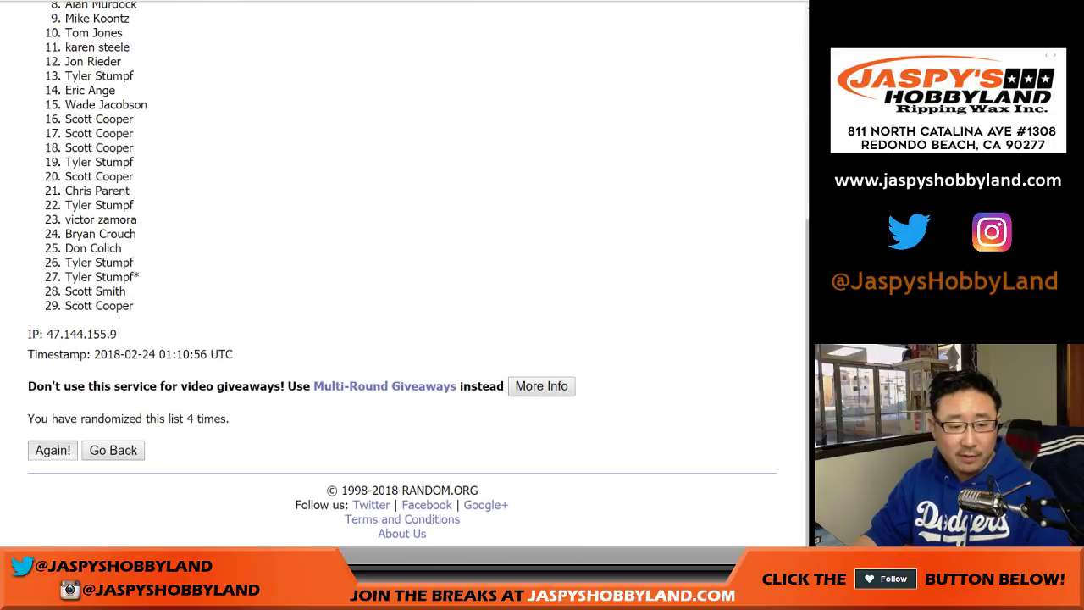
{"action": "key", "text": "Return"}
{"action": "key", "text": "Return"}
{"action": "key", "text": "Return"}
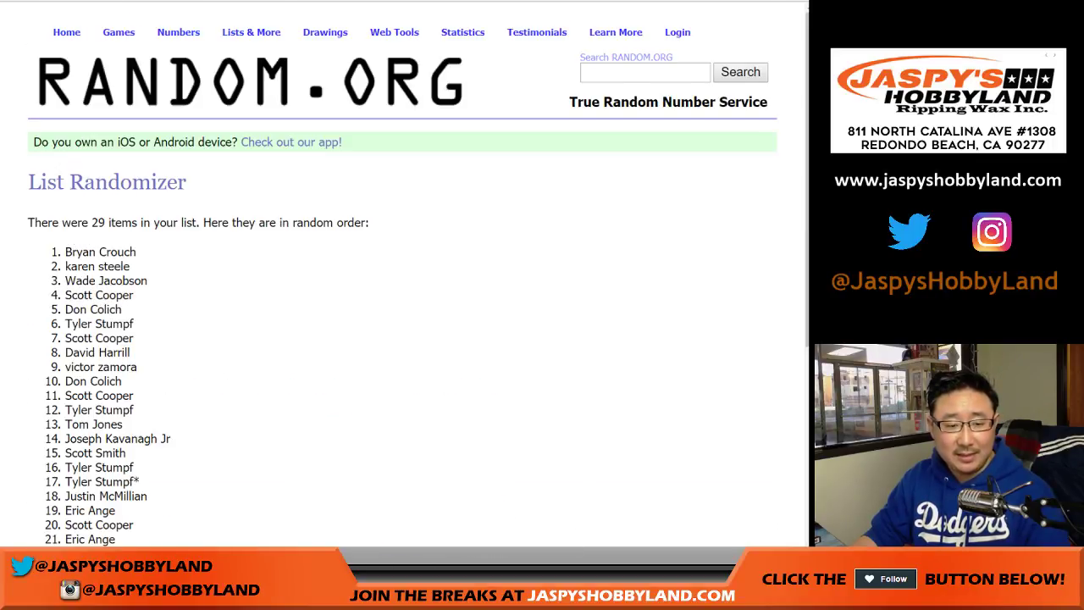
Copy the final name order and paste it into cells A1–A29 of the Google Sheet
{"action": "scroll", "coordinate": [402, 254], "scroll_direction": "up", "scroll_amount": 4}
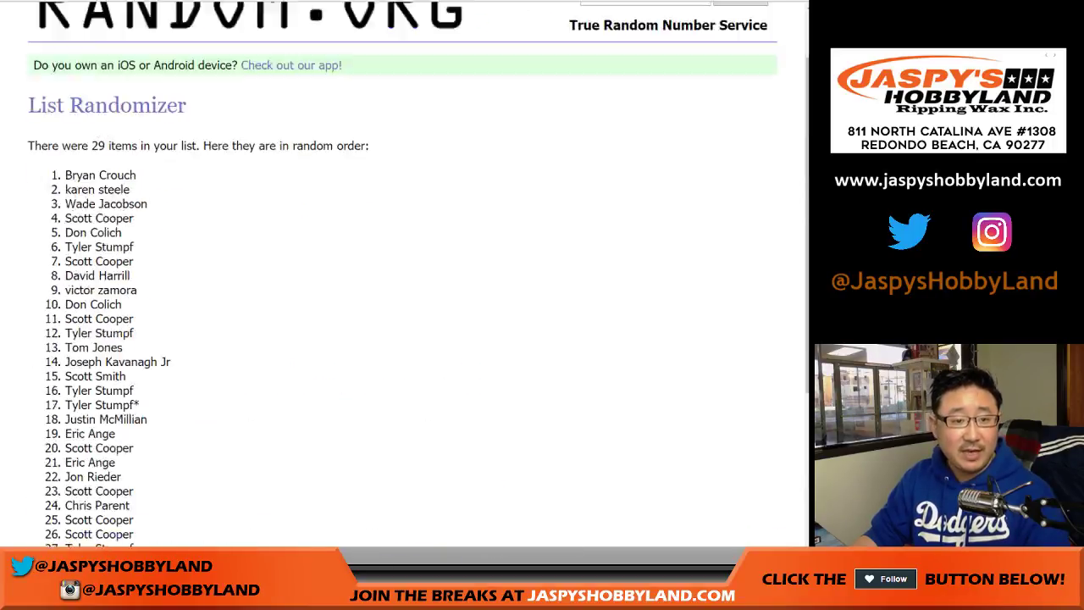
{"action": "left_click_drag", "start_coordinate": [66, 251], "coordinate": [138, 306]}
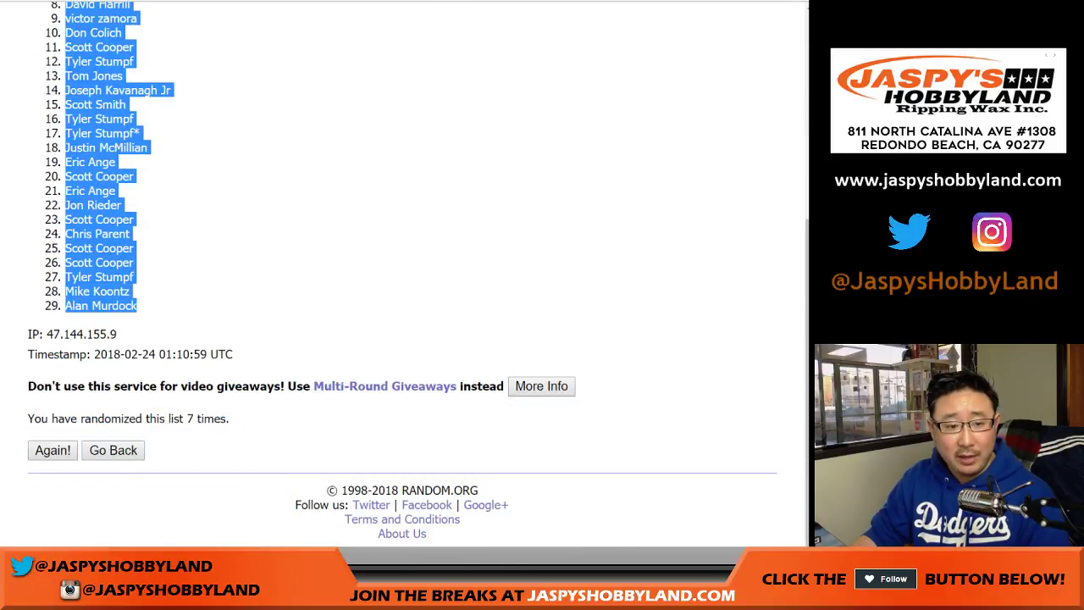
{"action": "key", "text": "ctrl+Tab"}
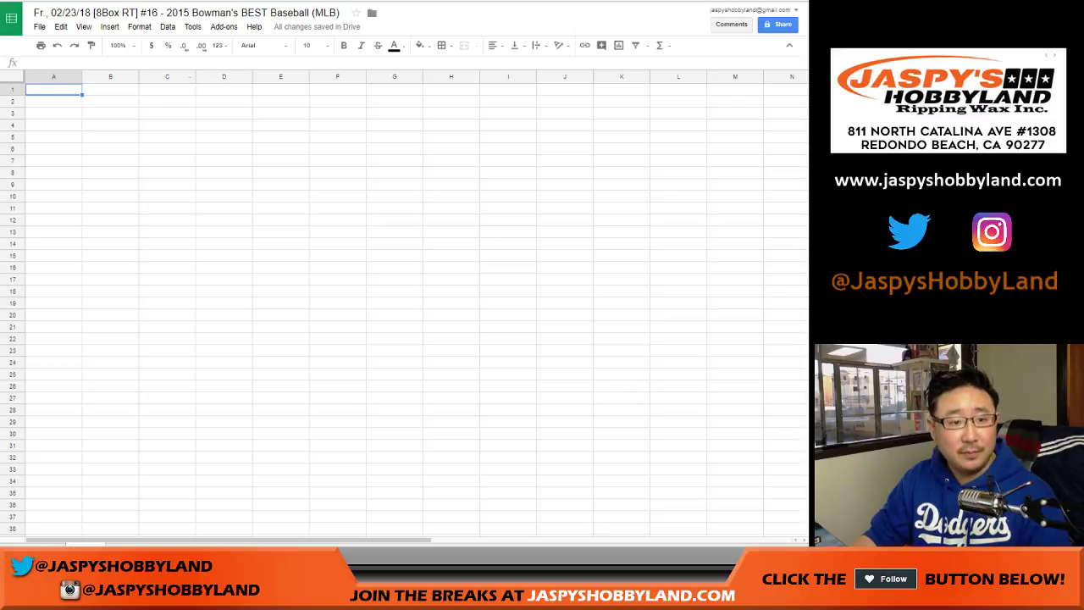
{"action": "right_click", "coordinate": [53, 90]}
{"action": "left_click", "coordinate": [85, 128]}
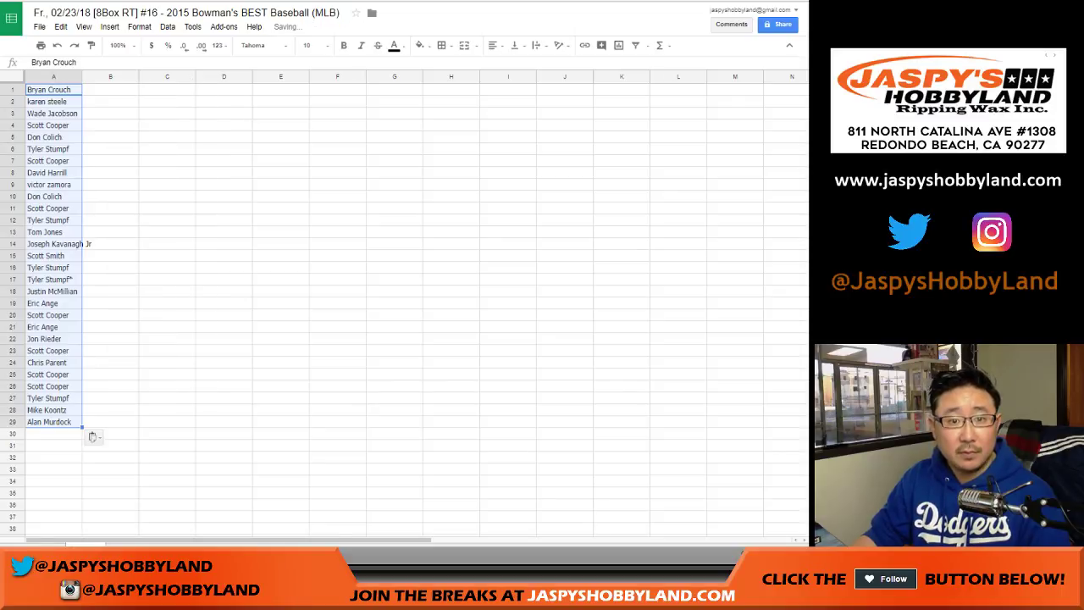
{"action": "key", "text": "ctrl+Tab"}
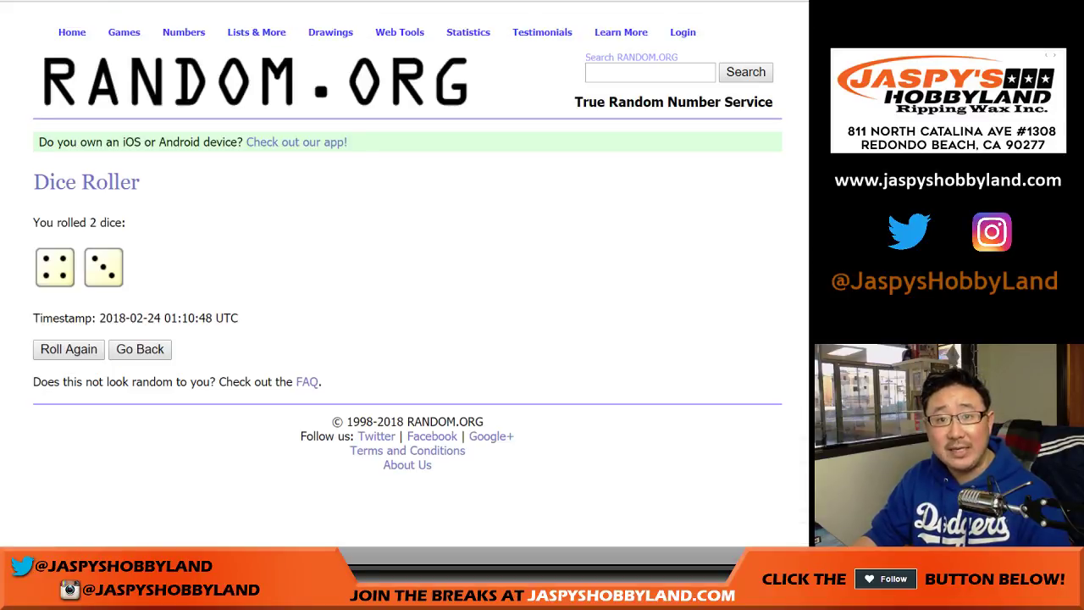
Randomize the 29-team MLB list seven times on RANDOM.ORG
{"action": "key", "text": "ctrl+Tab"}
{"action": "scroll", "coordinate": [407, 305], "scroll_direction": "down", "scroll_amount": 3}
{"action": "left_click", "coordinate": [68, 448]}
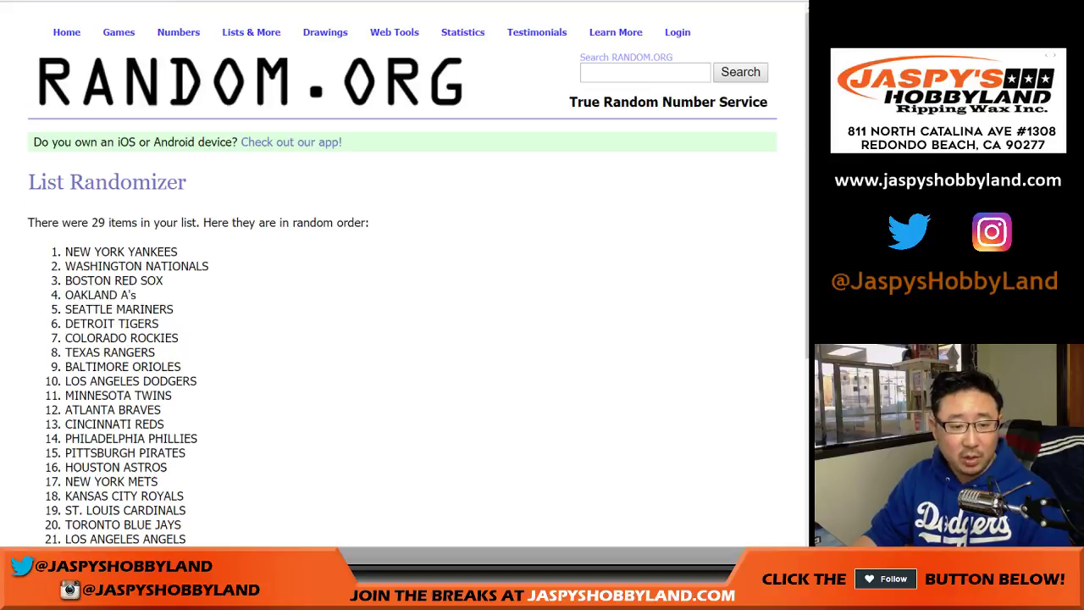
{"action": "scroll", "coordinate": [406, 305], "scroll_direction": "down", "scroll_amount": 5}
{"action": "left_click", "coordinate": [53, 450]}
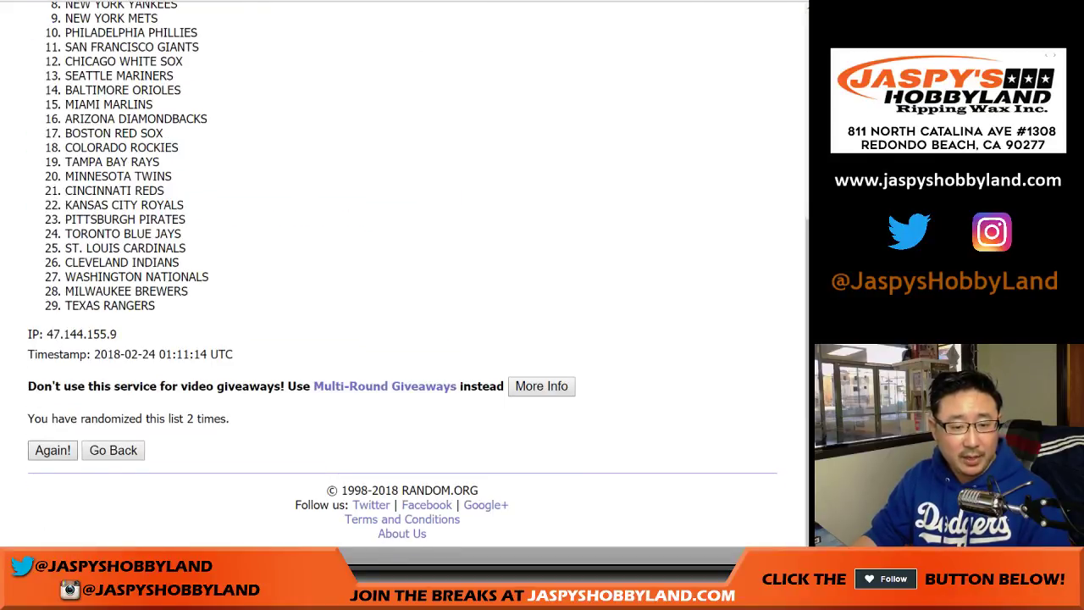
{"action": "left_click", "coordinate": [52, 450]}
{"action": "left_click", "coordinate": [52, 450]}
{"action": "left_click", "coordinate": [53, 450]}
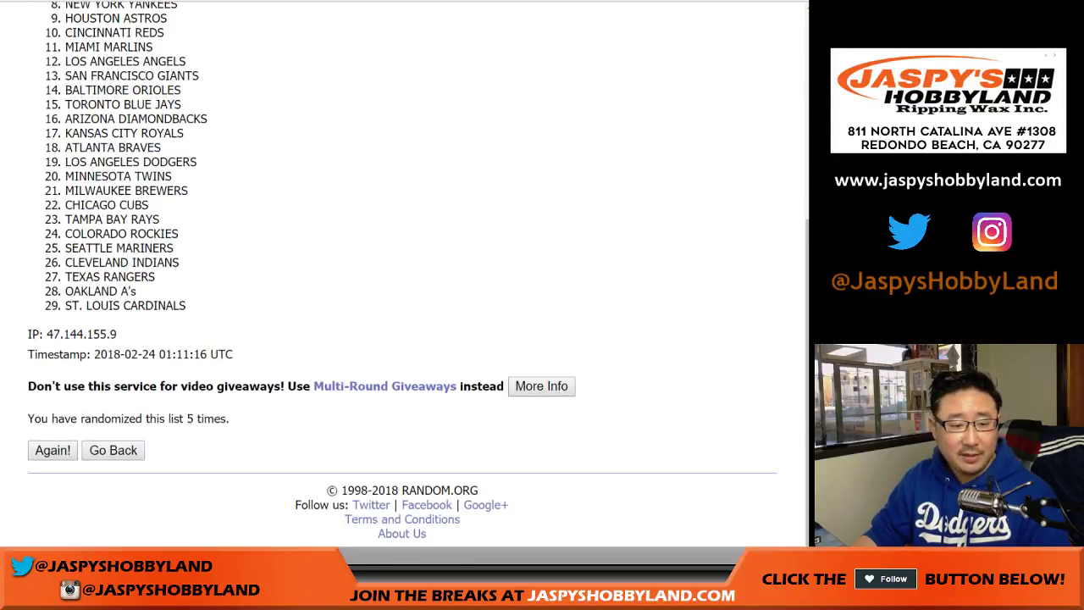
{"action": "left_click", "coordinate": [52, 450]}
{"action": "left_click", "coordinate": [52, 450]}
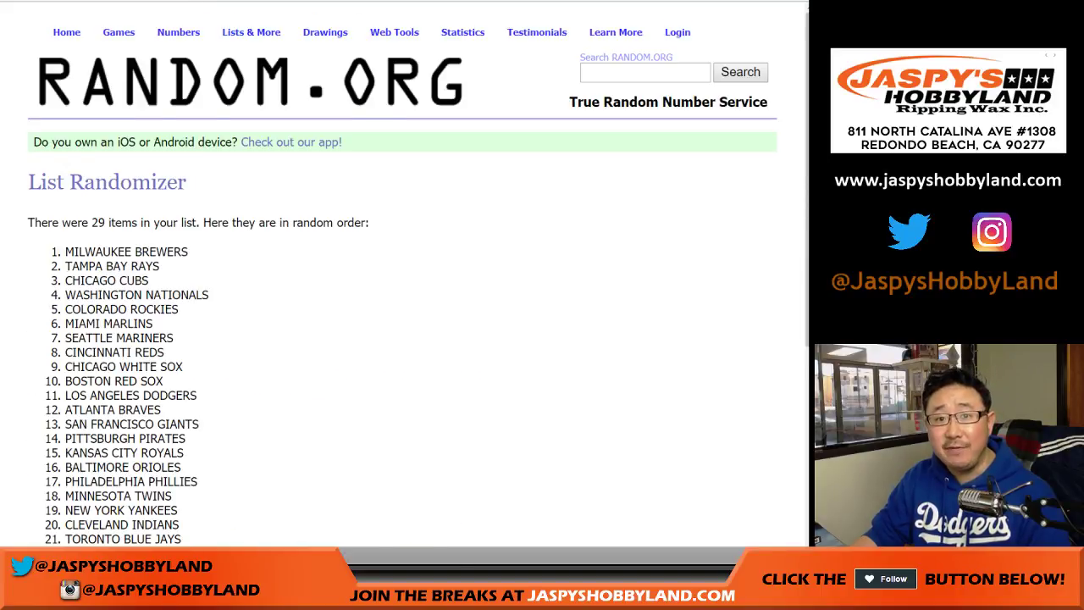
Select the final team order, MILWAUKEE BREWERS through OAKLAND A's
{"action": "scroll", "coordinate": [407, 305], "scroll_direction": "down", "scroll_amount": 5}
{"action": "scroll", "coordinate": [407, 305], "scroll_direction": "up", "scroll_amount": 5}
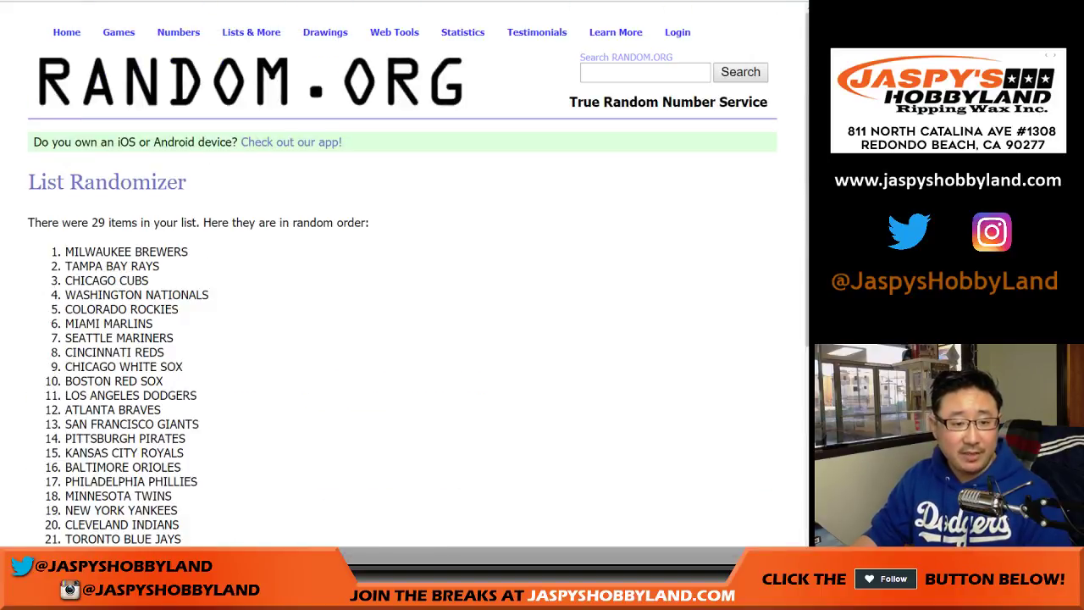
{"action": "left_click_drag", "start_coordinate": [65, 252], "coordinate": [135, 307]}
{"action": "key", "text": "ctrl+c"}
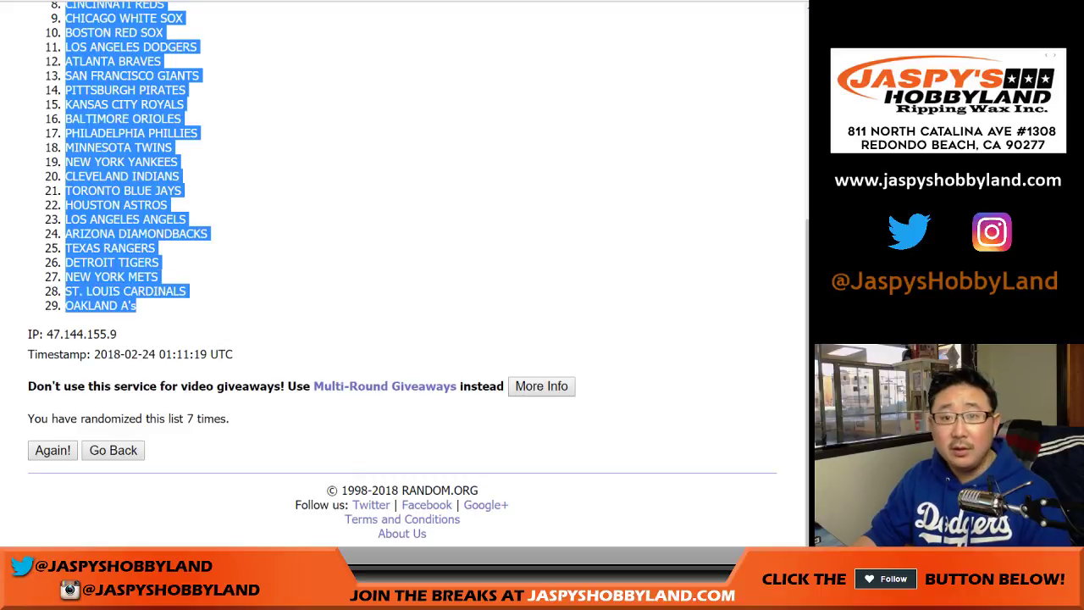
{"action": "key", "text": "ctrl+Tab"}
Paste the 29 teams into column B, set all text to Roboto 14, and auto-fit columns A and B
{"action": "right_click", "coordinate": [108, 91]}
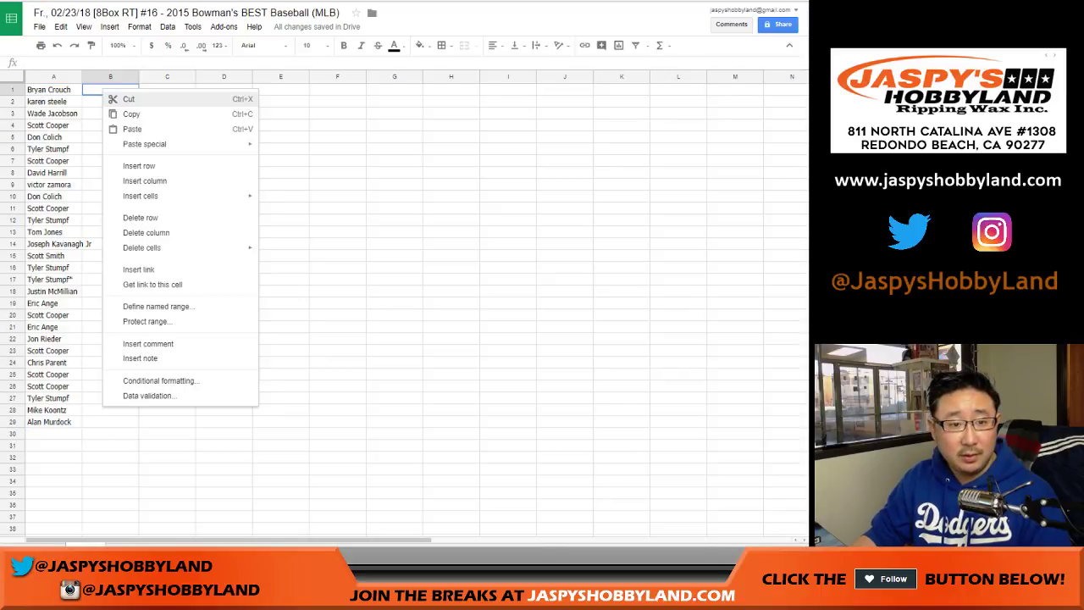
{"action": "left_click", "coordinate": [131, 128]}
{"action": "key", "text": "ctrl+a"}
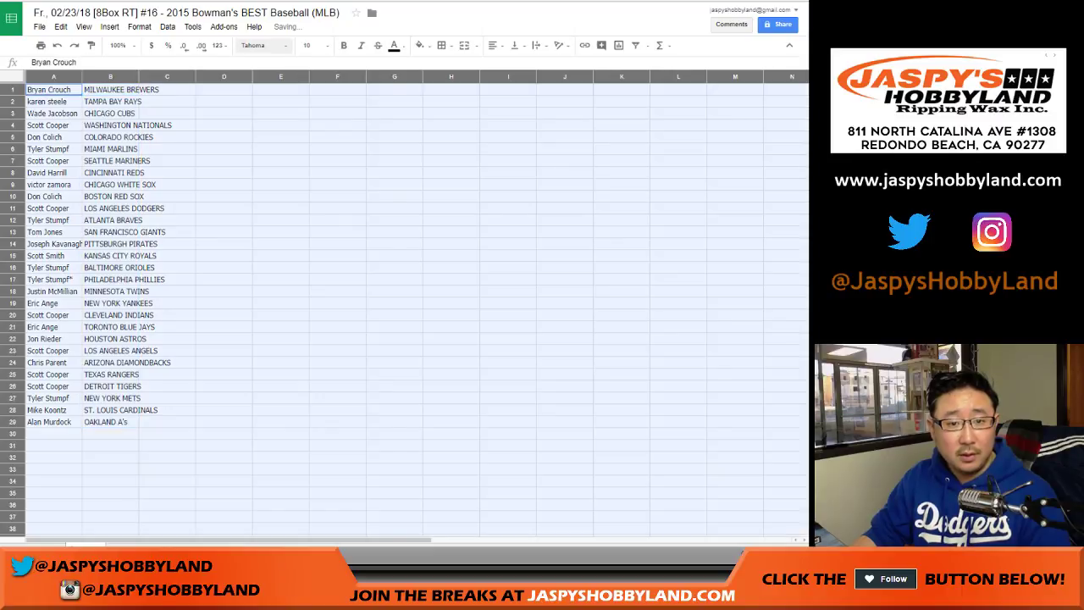
{"action": "left_click", "coordinate": [262, 45]}
{"action": "left_click", "coordinate": [271, 87]}
{"action": "left_click", "coordinate": [315, 45]}
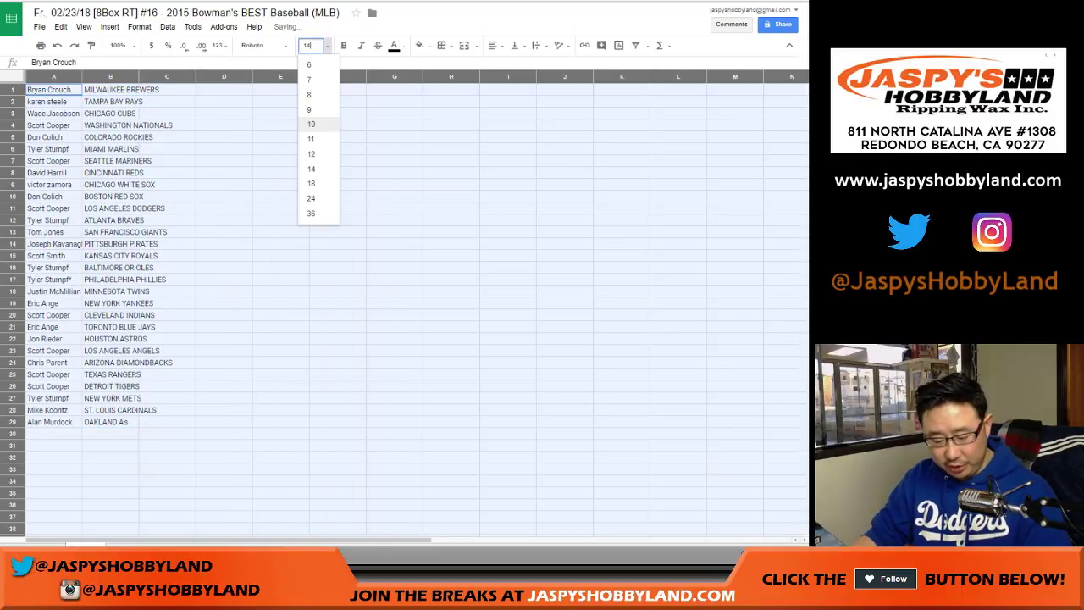
{"action": "left_click", "coordinate": [319, 169]}
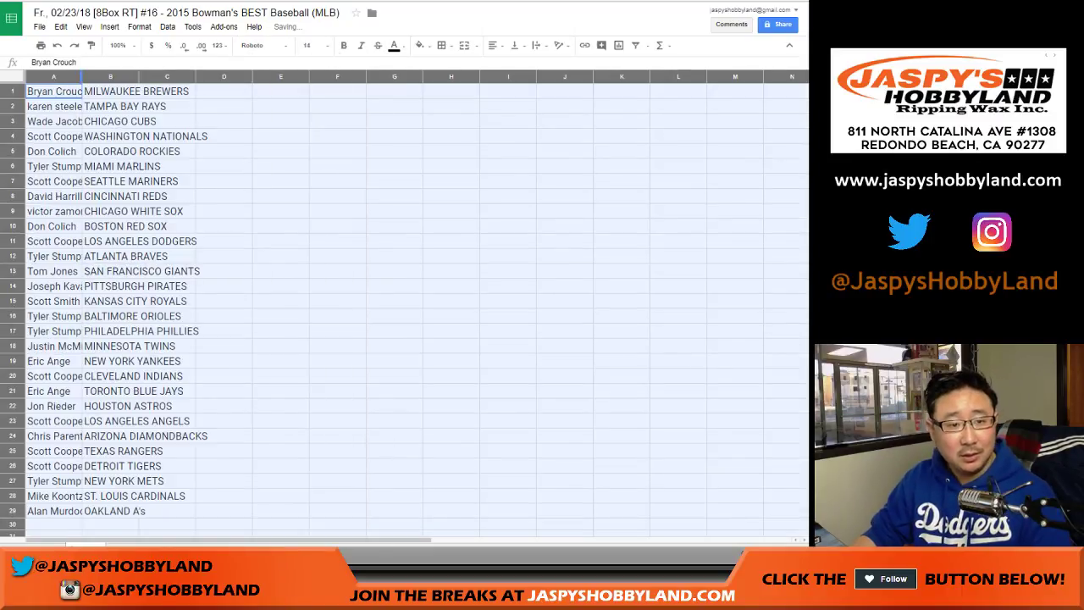
{"action": "double_click", "coordinate": [82, 76]}
{"action": "left_click", "coordinate": [74, 91]}
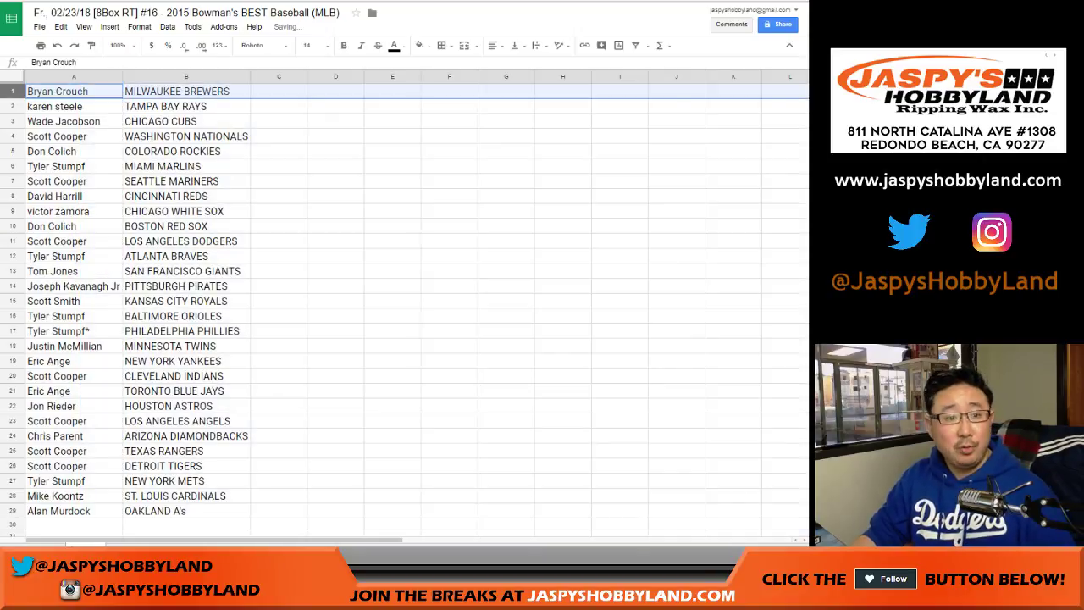
{"action": "left_click", "coordinate": [54, 106]}
{"action": "left_click", "coordinate": [64, 121]}
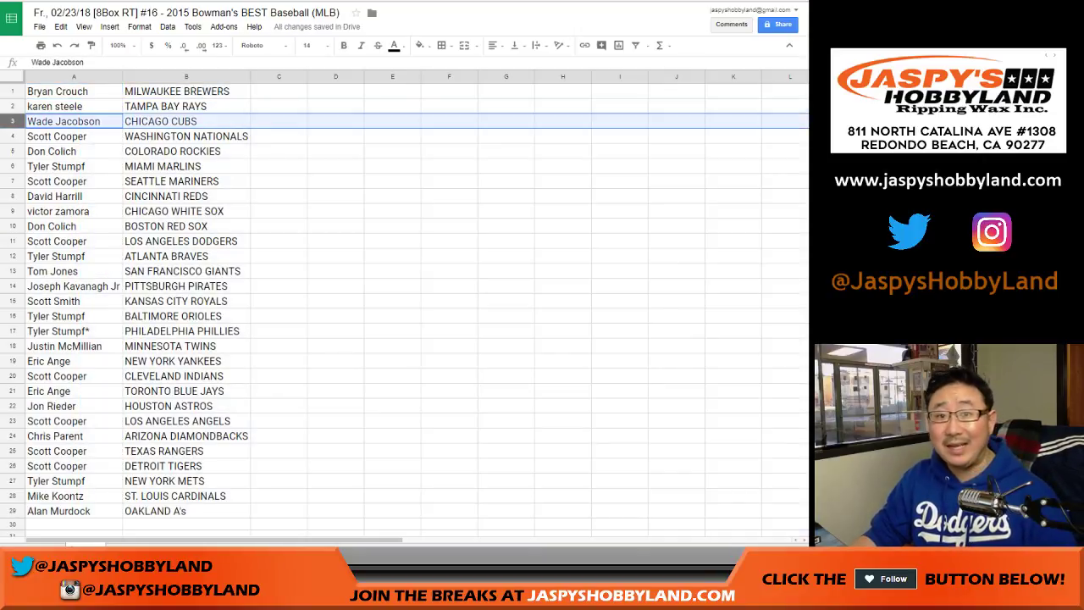
{"action": "left_click", "coordinate": [57, 136]}
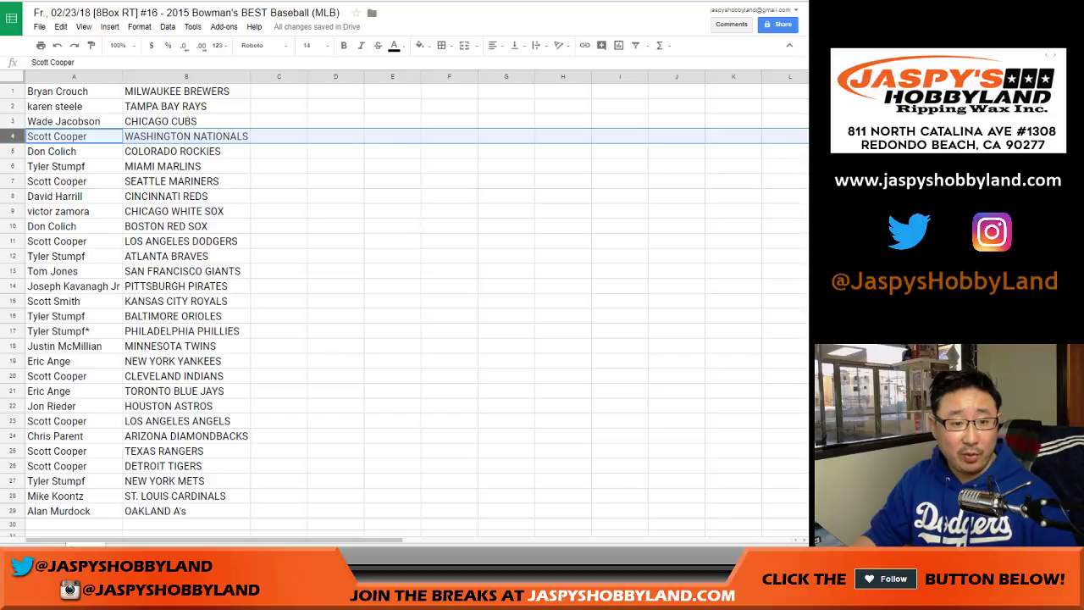
{"action": "left_click", "coordinate": [52, 151]}
{"action": "left_click", "coordinate": [56, 166]}
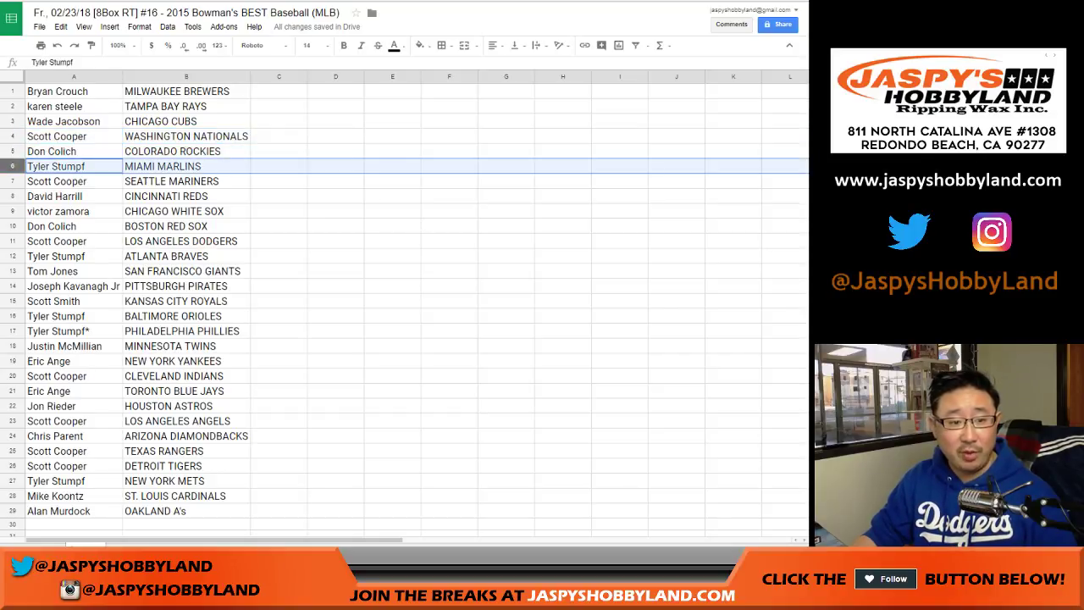
{"action": "left_click", "coordinate": [57, 182]}
{"action": "left_click", "coordinate": [54, 195]}
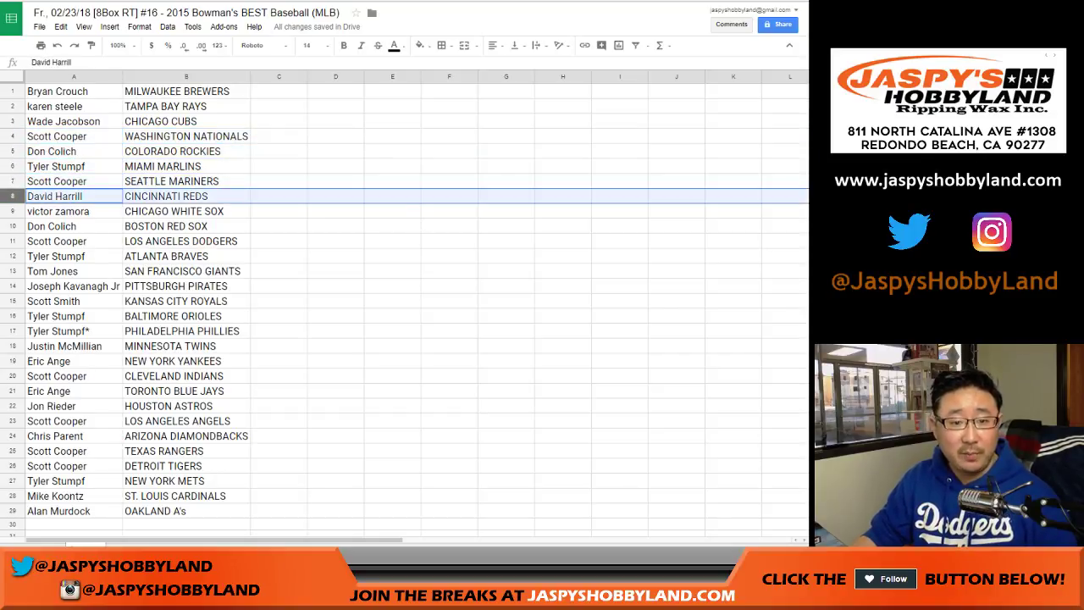
{"action": "left_click", "coordinate": [58, 211]}
{"action": "left_click", "coordinate": [51, 226]}
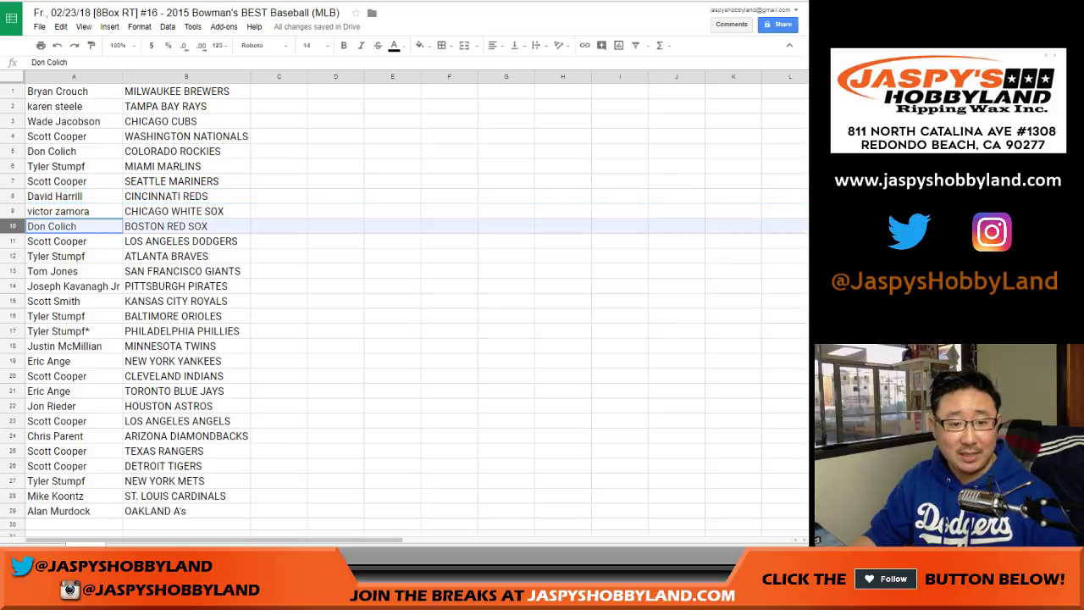
{"action": "left_click", "coordinate": [57, 241]}
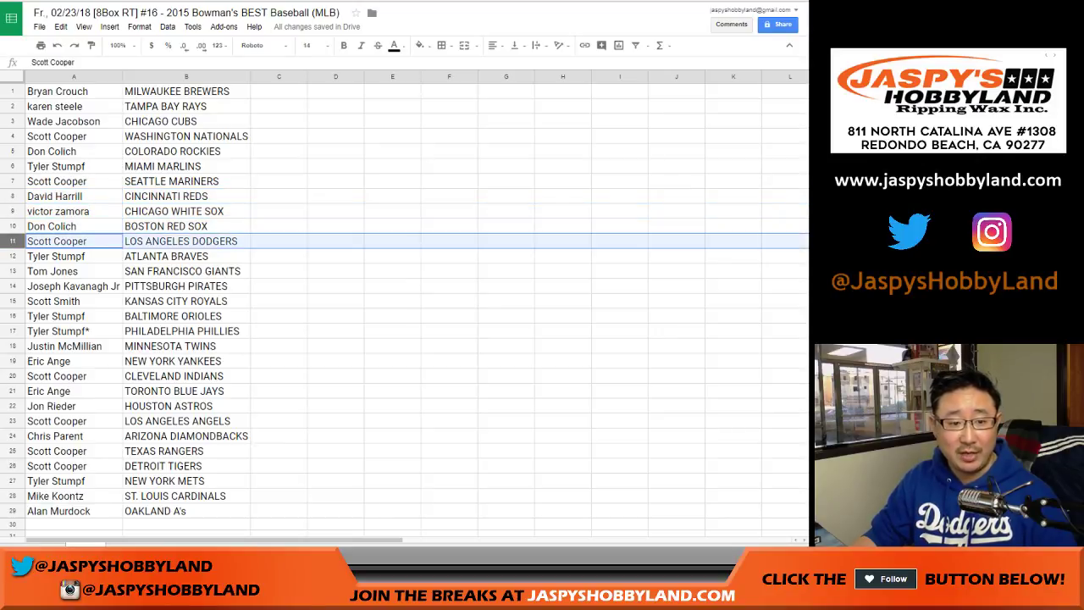
{"action": "left_click", "coordinate": [56, 256]}
{"action": "left_click", "coordinate": [52, 271]}
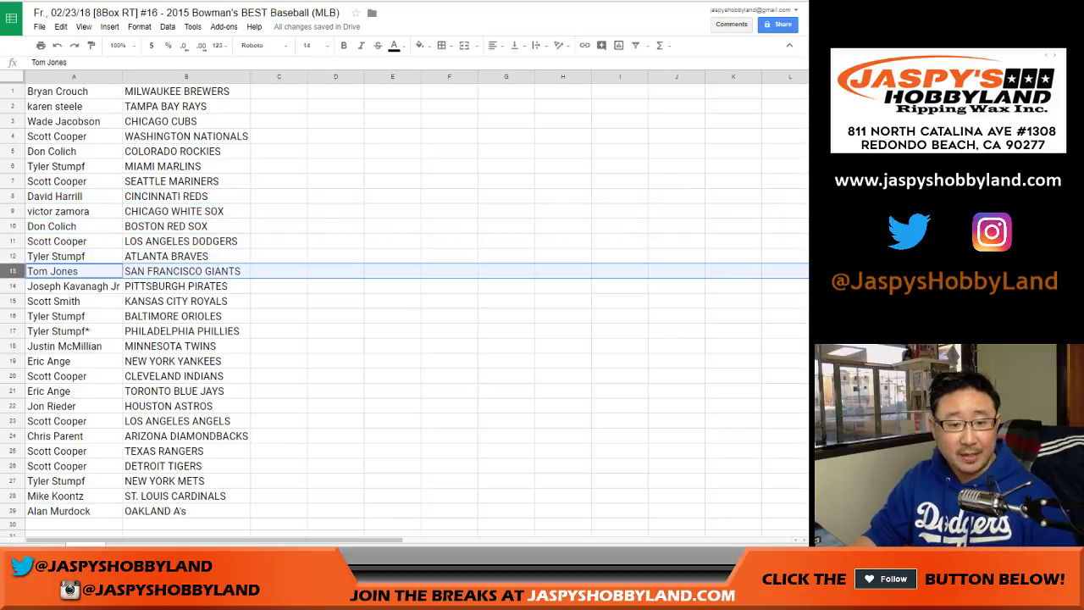
{"action": "left_click", "coordinate": [72, 287]}
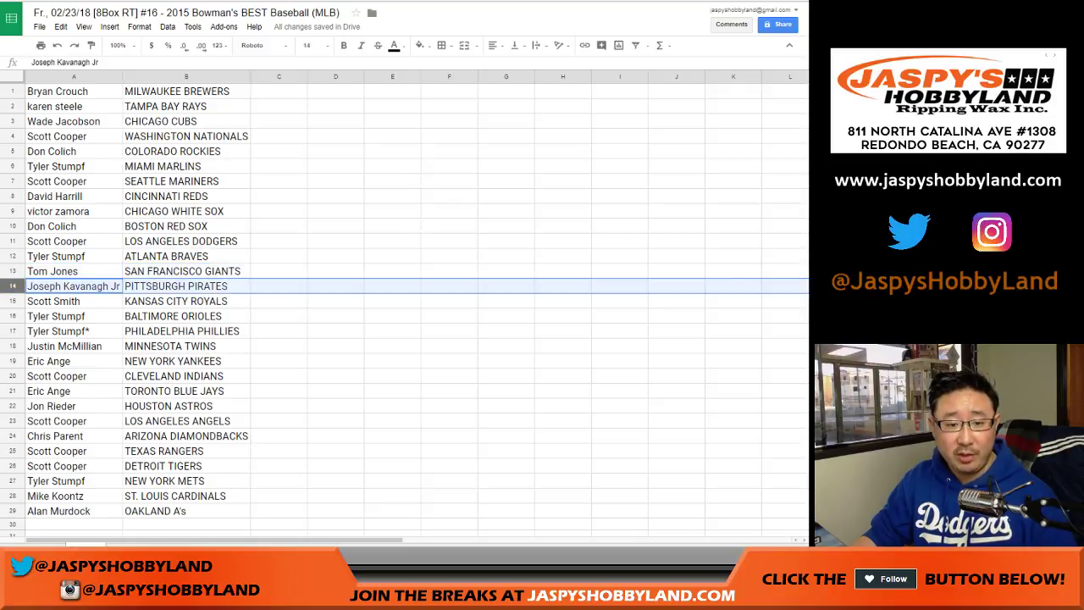
{"action": "left_click", "coordinate": [53, 301]}
{"action": "left_click", "coordinate": [56, 316]}
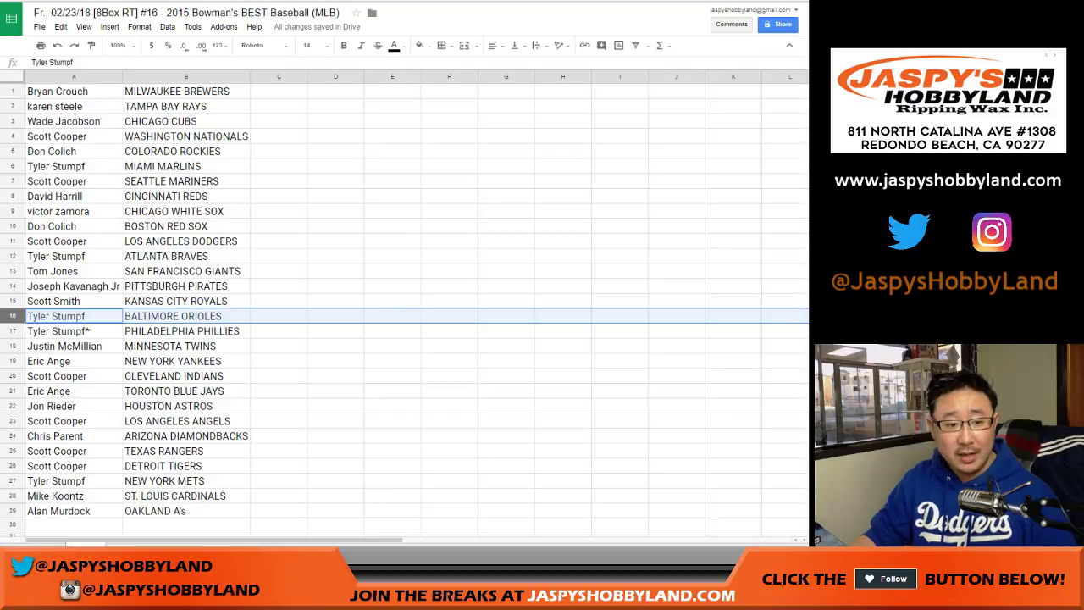
{"action": "left_click", "coordinate": [57, 331]}
{"action": "left_click", "coordinate": [63, 346]}
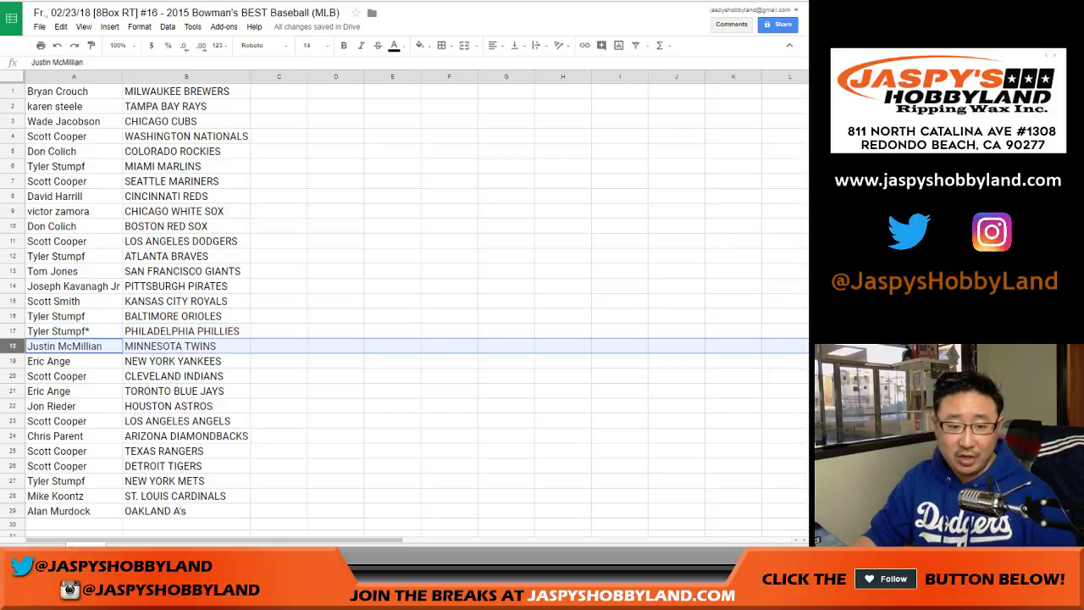
{"action": "left_click", "coordinate": [49, 361]}
{"action": "left_click", "coordinate": [56, 376]}
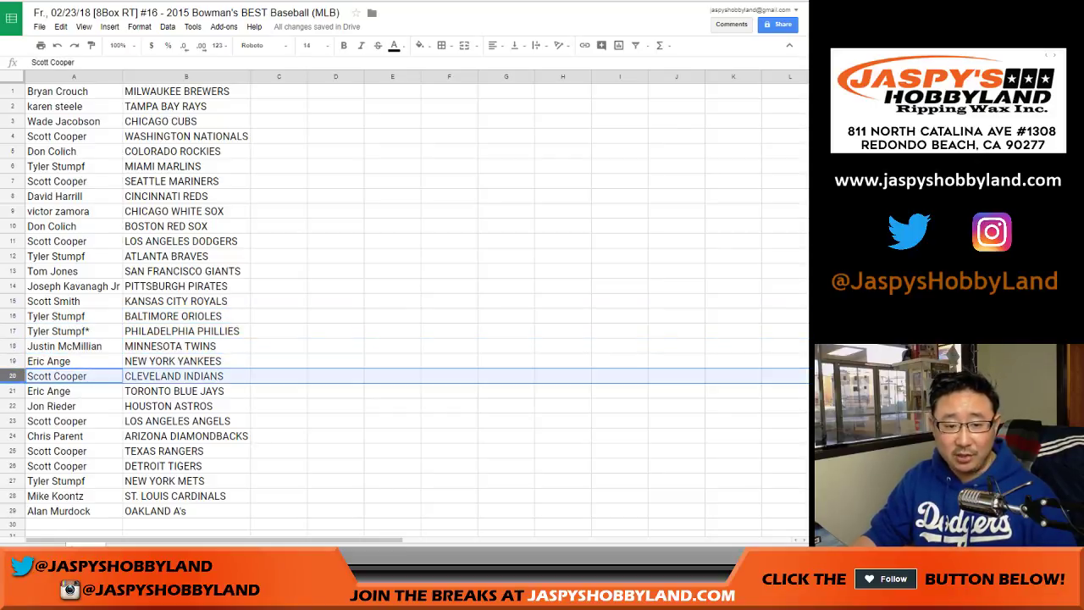
{"action": "left_click", "coordinate": [49, 390]}
{"action": "left_click", "coordinate": [51, 406]}
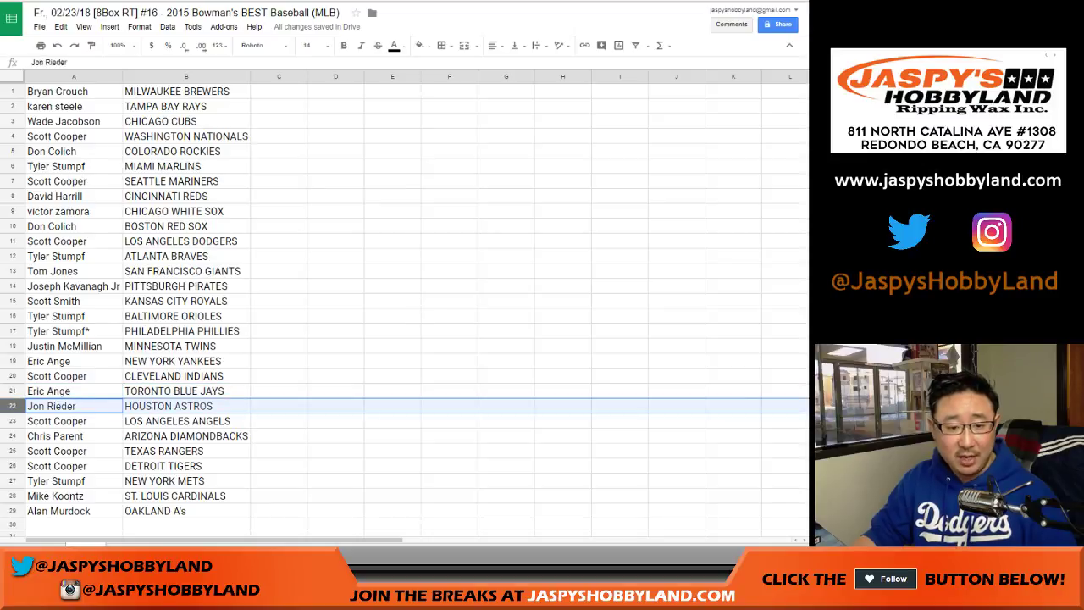
{"action": "scroll", "coordinate": [407, 305], "scroll_direction": "down", "scroll_amount": 2}
{"action": "left_click", "coordinate": [57, 346]}
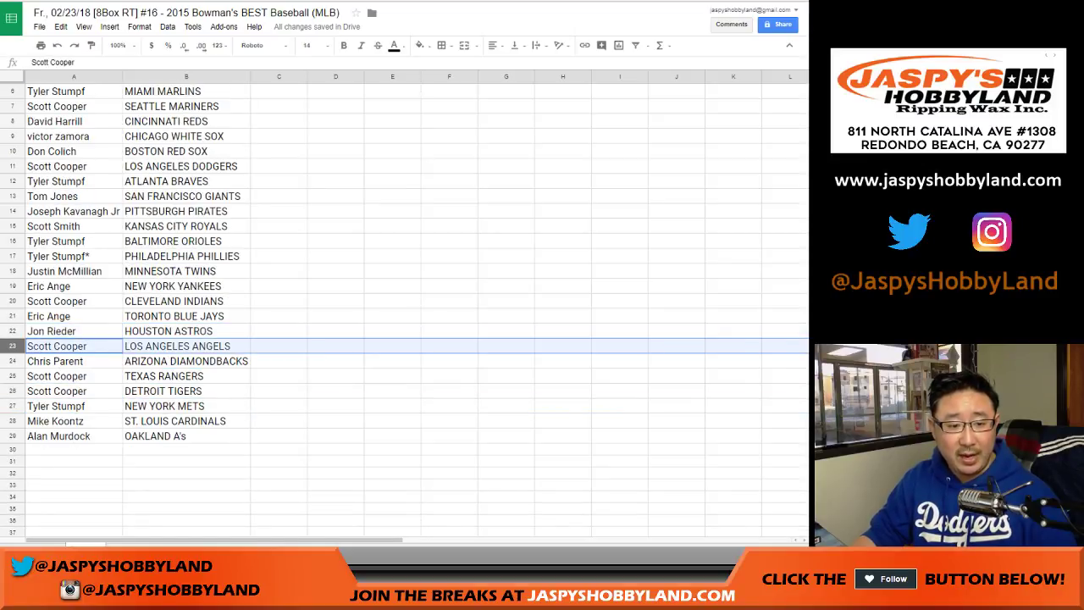
{"action": "left_click", "coordinate": [55, 361]}
{"action": "left_click", "coordinate": [56, 376]}
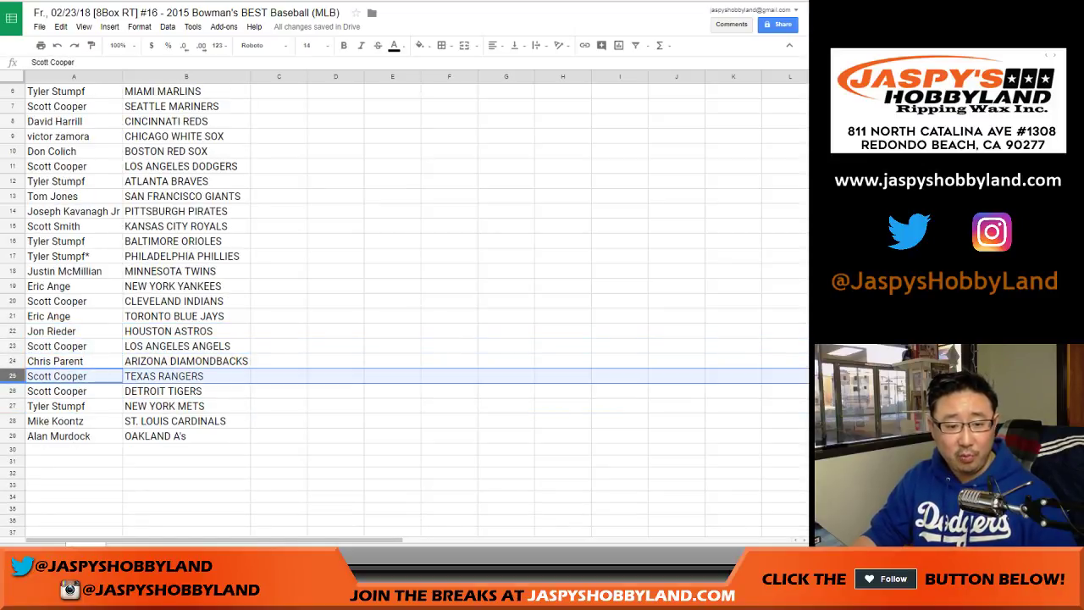
{"action": "left_click", "coordinate": [57, 391]}
{"action": "left_click", "coordinate": [56, 406]}
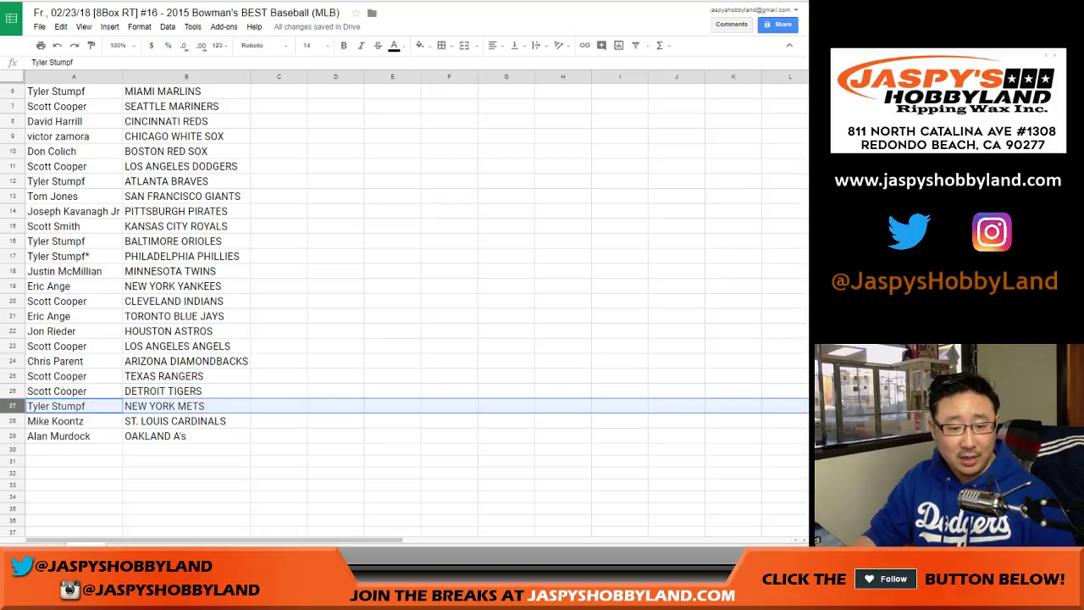
{"action": "left_click", "coordinate": [56, 421]}
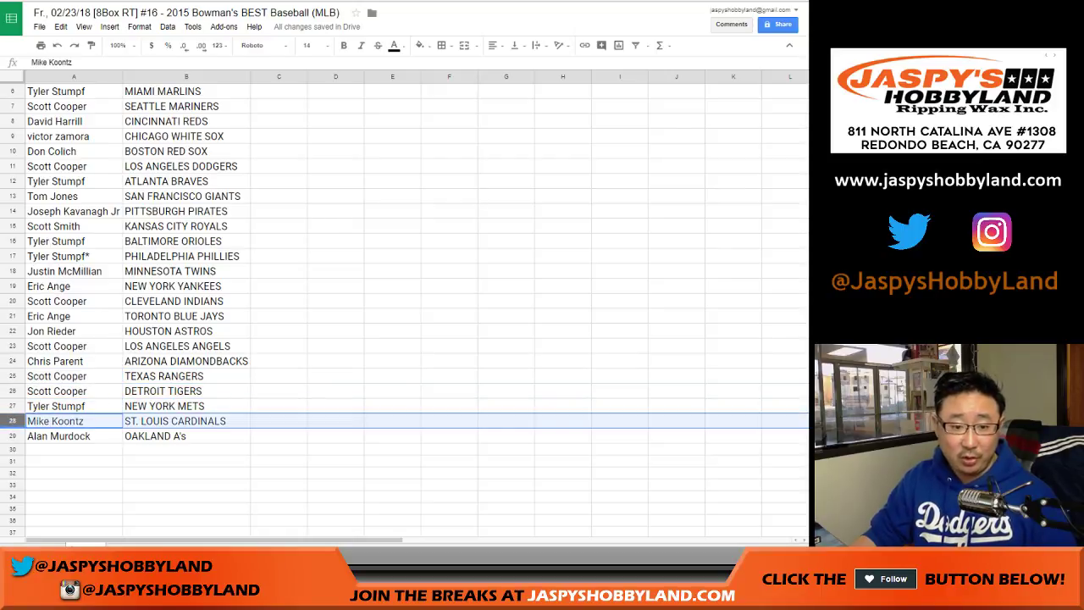
{"action": "left_click", "coordinate": [58, 435]}
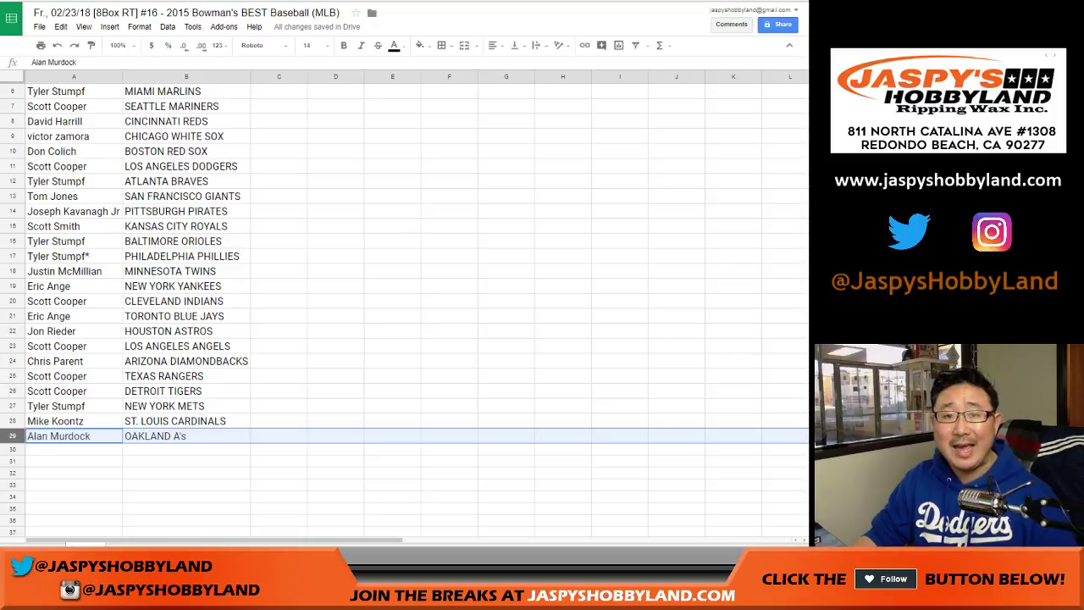
{"action": "scroll", "coordinate": [407, 305], "scroll_direction": "up", "scroll_amount": 2}
Sort the sheet A to Z by the team column
{"action": "left_click", "coordinate": [186, 76]}
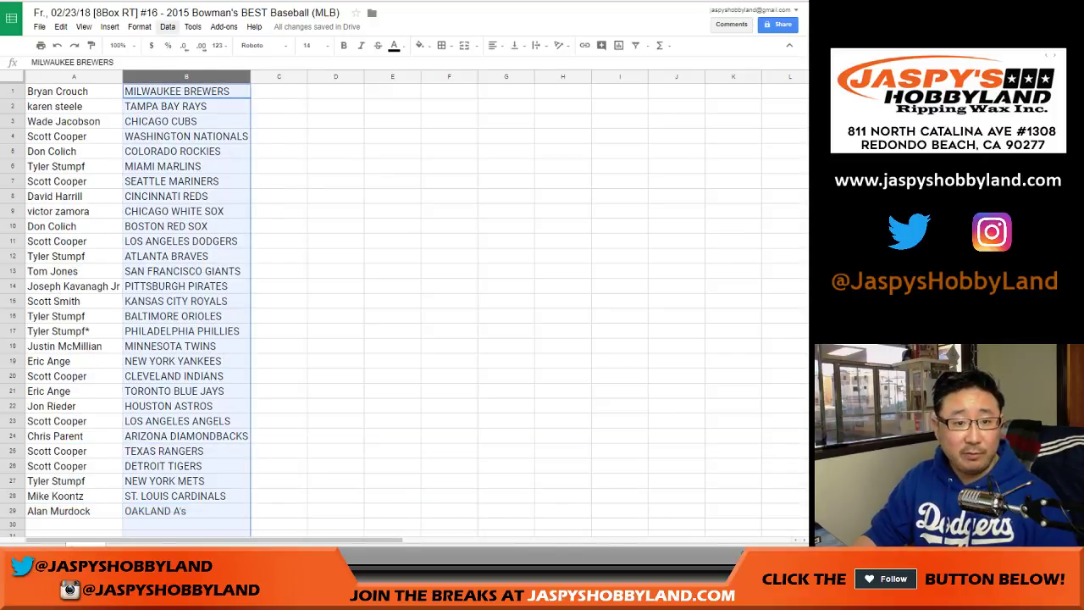
{"action": "left_click", "coordinate": [168, 26]}
{"action": "left_click", "coordinate": [216, 44]}
Add borders to every cell in A1:B29 and center the names and teams
{"action": "left_click", "coordinate": [55, 90]}
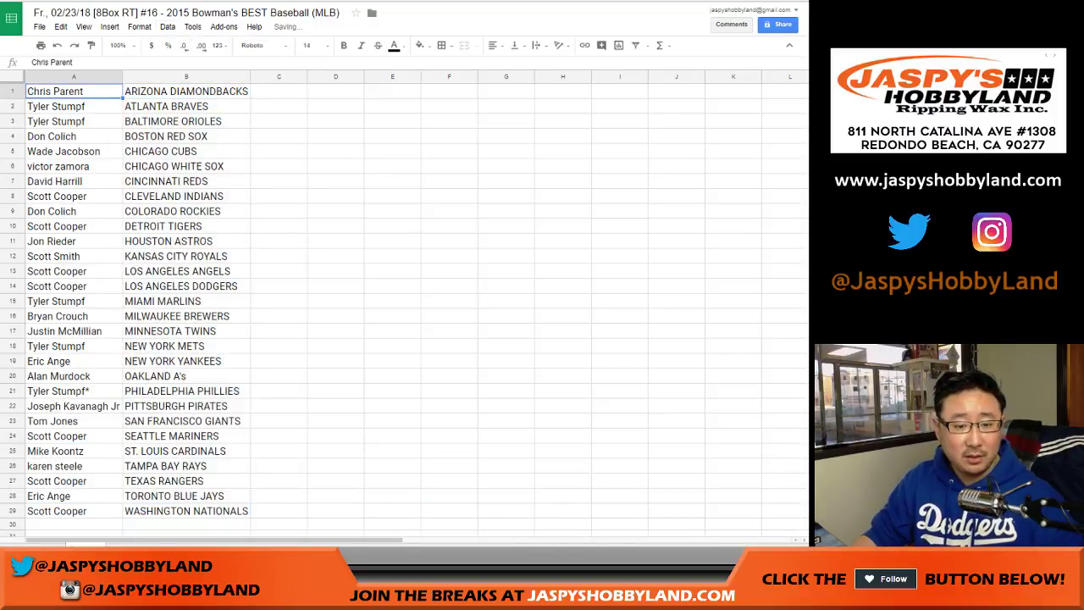
{"action": "left_click", "coordinate": [444, 45]}
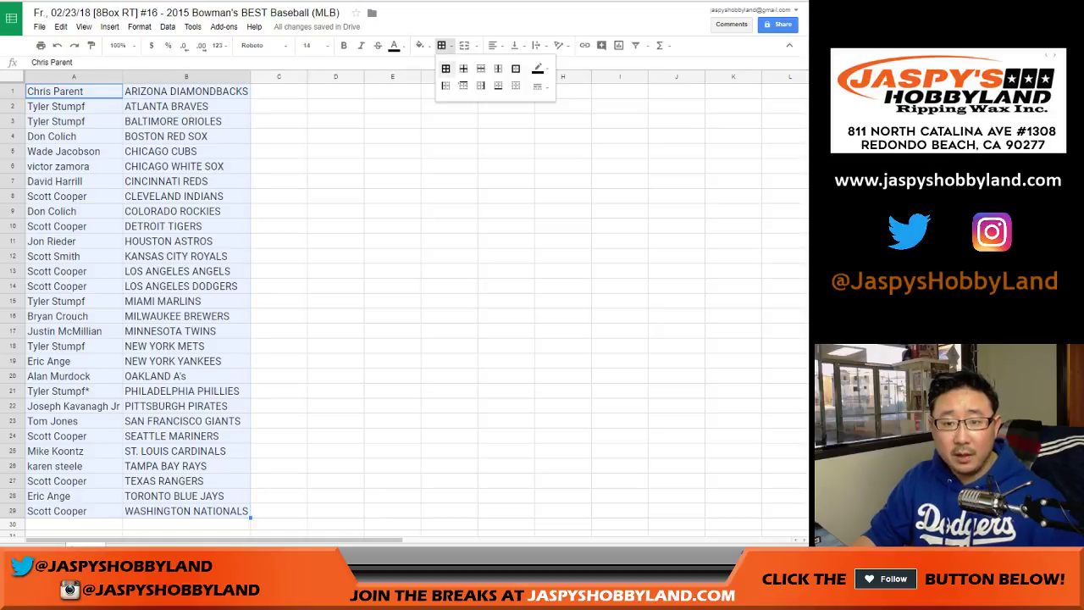
{"action": "left_click", "coordinate": [447, 70]}
{"action": "left_click", "coordinate": [494, 45]}
{"action": "left_click", "coordinate": [512, 64]}
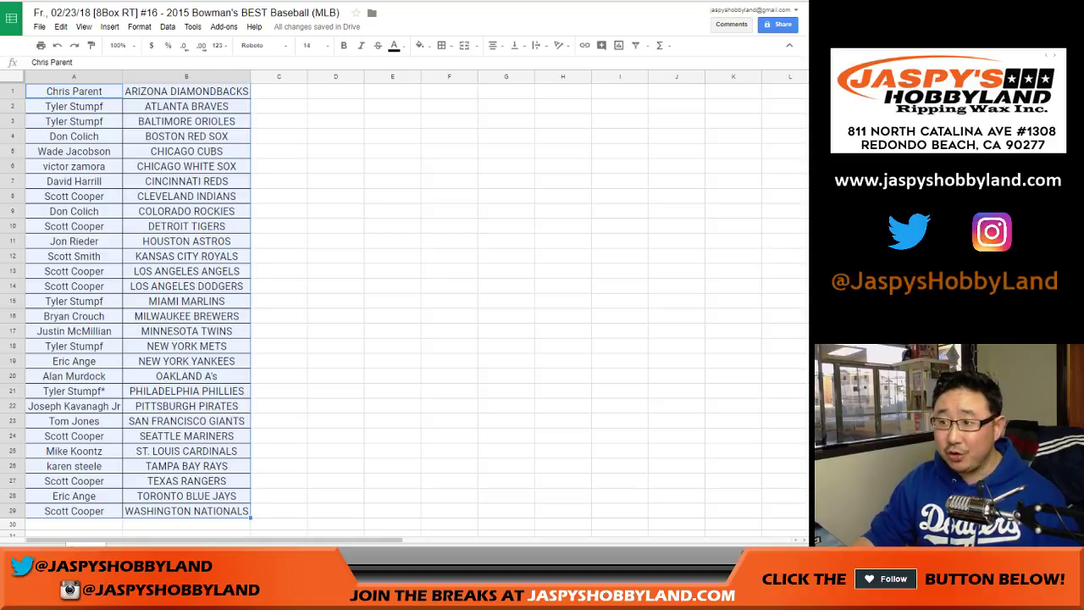
{"action": "left_click", "coordinate": [74, 421]}
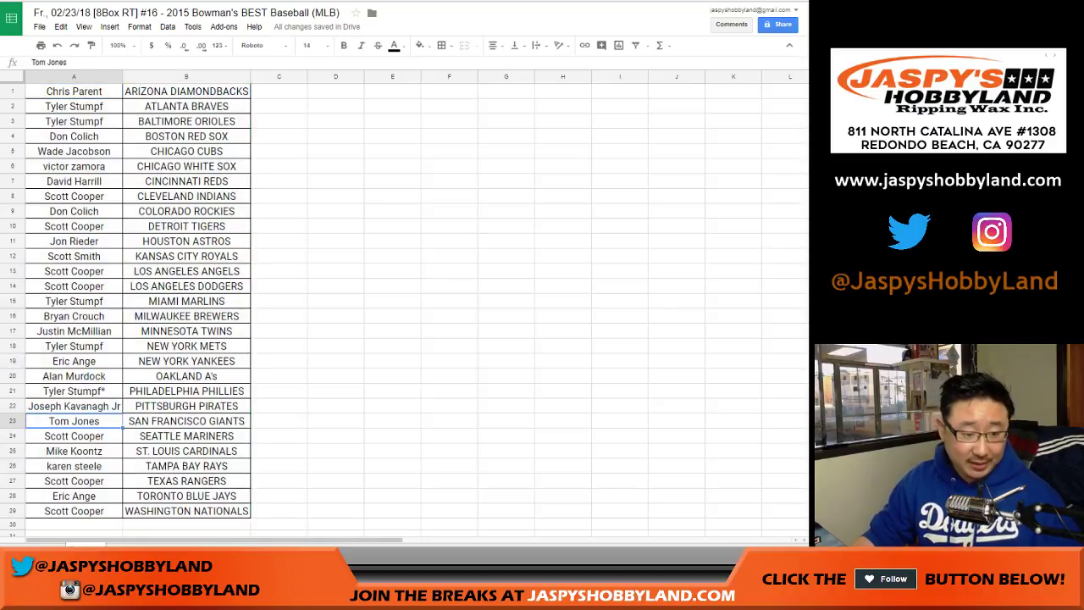
Move the SAN FRANCISCO GIANTS participant's name into C23 and search the sheet for the other participant's name
{"action": "left_click", "coordinate": [279, 421]}
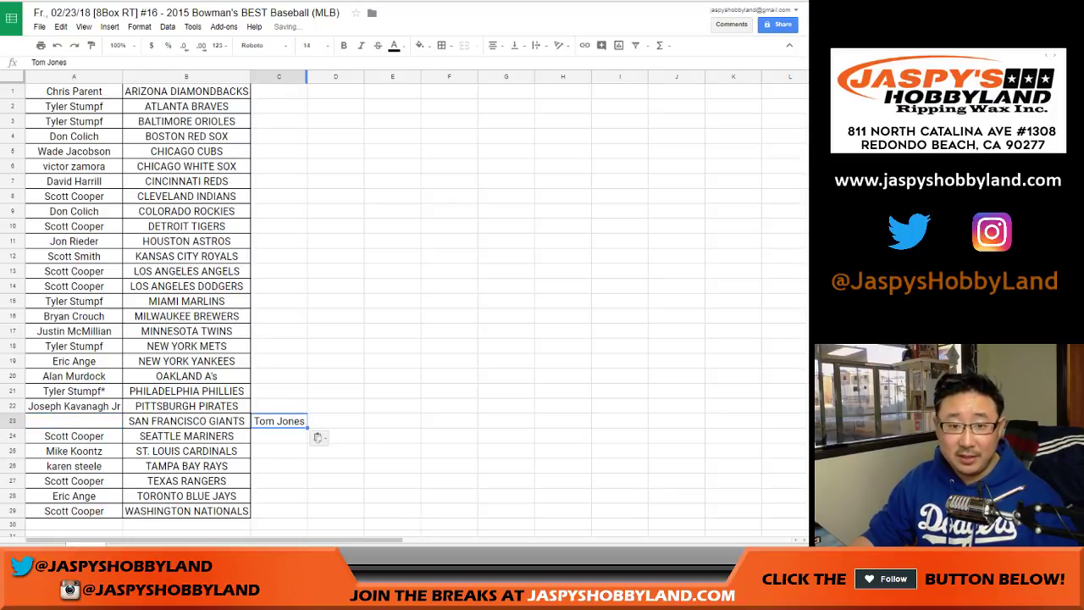
{"action": "key", "text": "ctrl+f"}
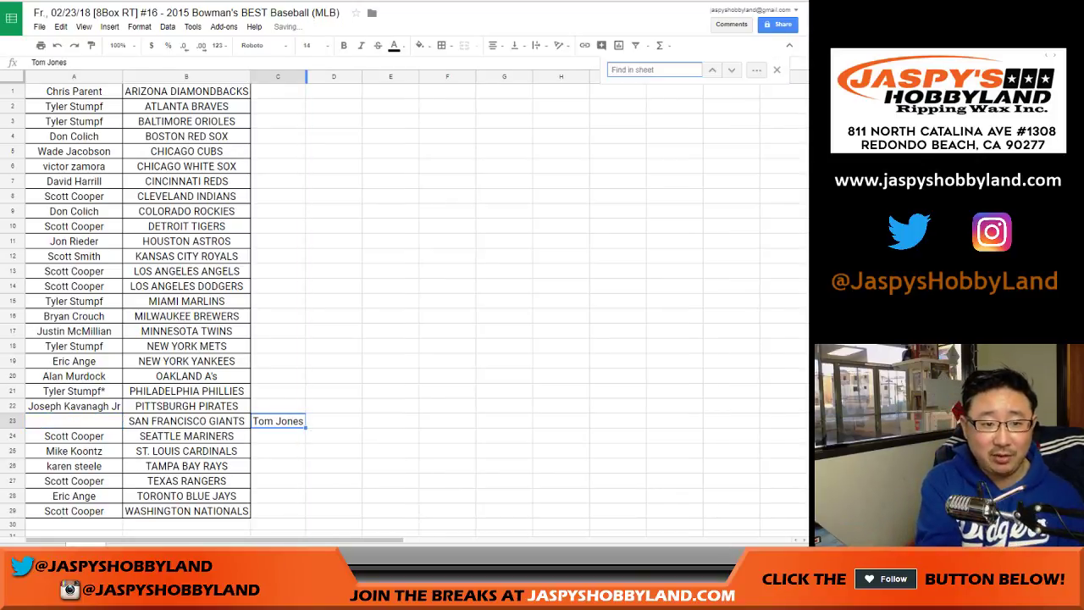
{"action": "type", "text": "tyler"}
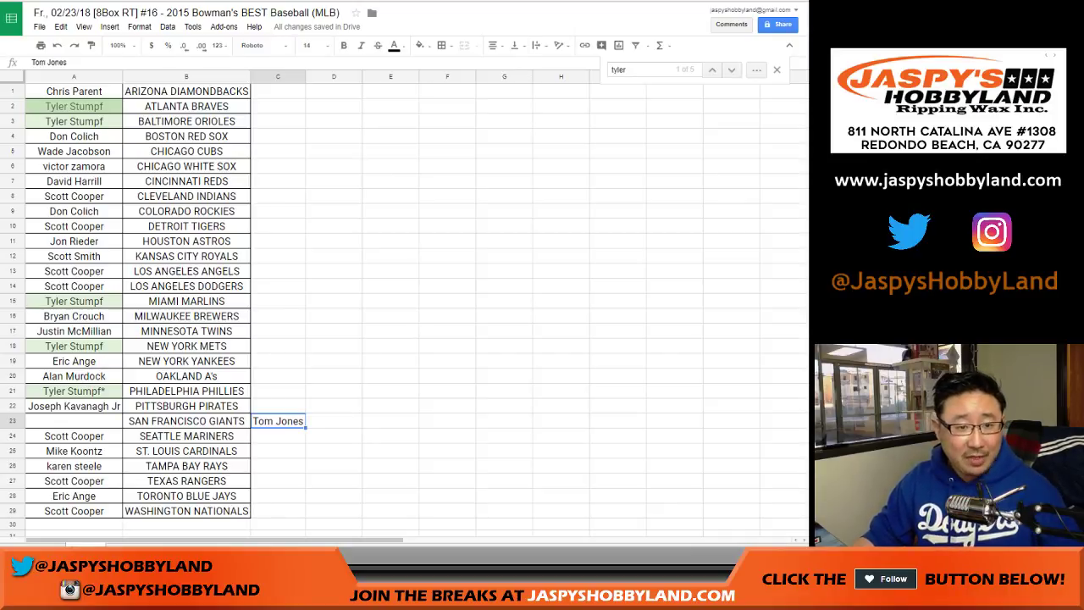
Move the ATLANTA BRAVES participant's name into C2 and widen column C to fit it
{"action": "key", "text": "Return"}
{"action": "left_click", "coordinate": [278, 106]}
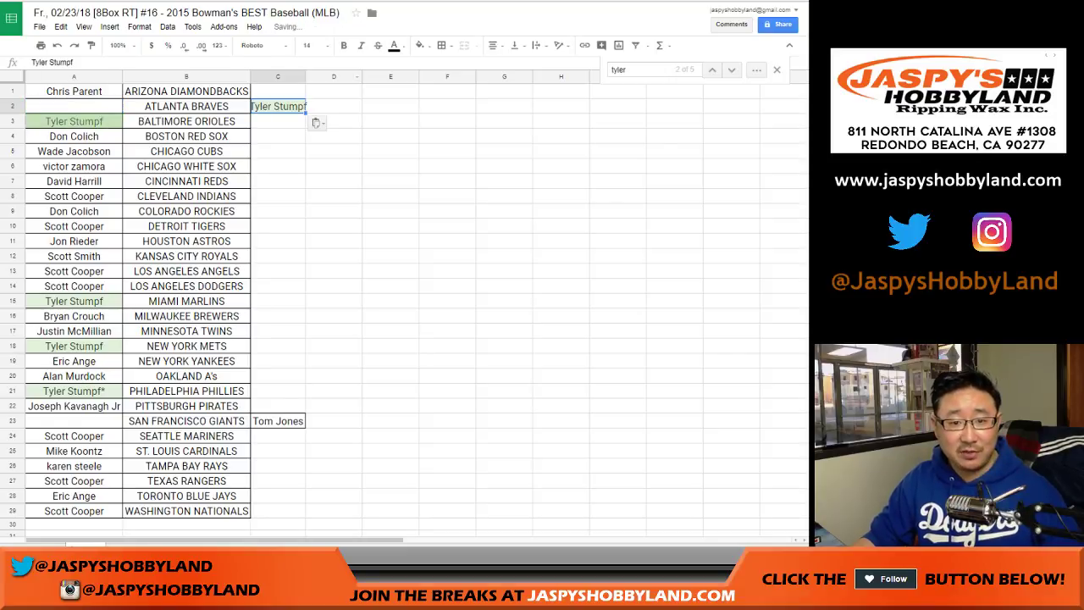
{"action": "double_click", "coordinate": [305, 76]}
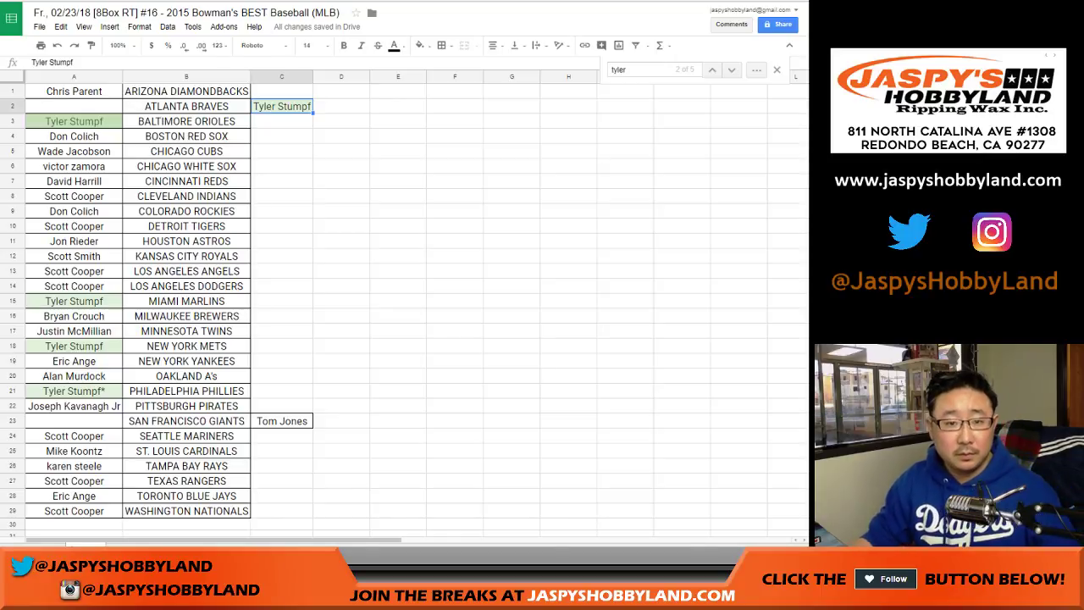
Place each column C name beside the other team, swapping the ATLANTA BRAVES and SAN FRANCISCO GIANTS participants
{"action": "left_click", "coordinate": [282, 421]}
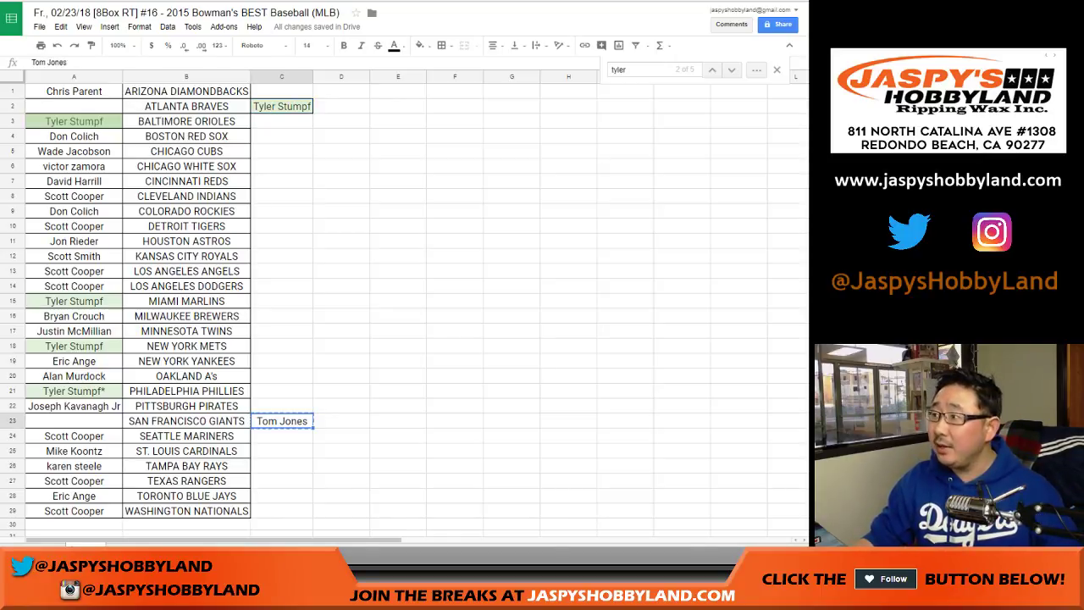
{"action": "left_click", "coordinate": [74, 106]}
{"action": "left_click", "coordinate": [282, 106]}
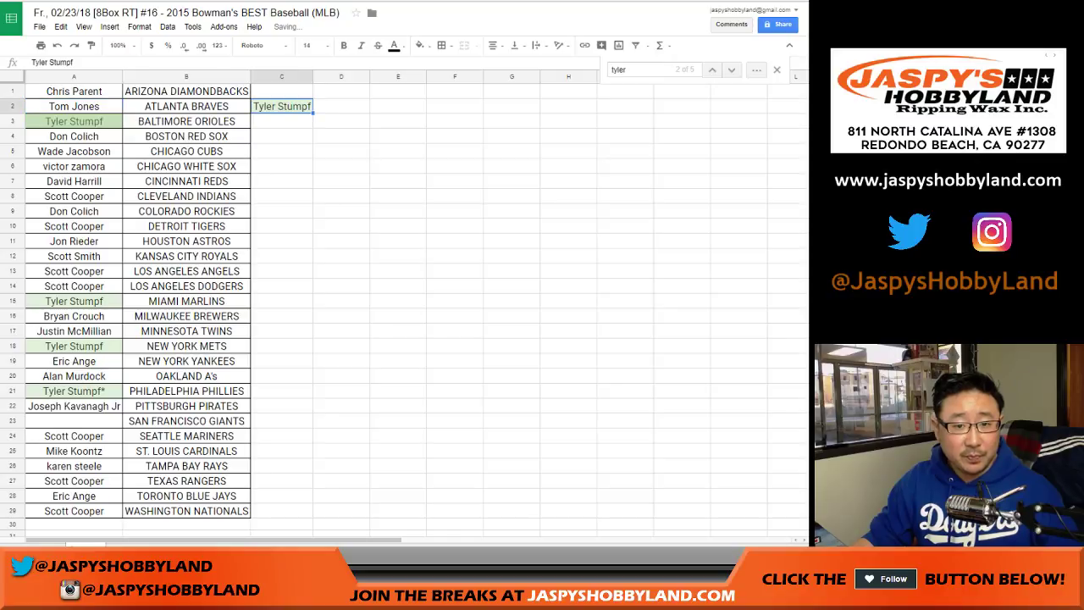
{"action": "key", "text": "ctrl+x"}
{"action": "left_click", "coordinate": [74, 421]}
{"action": "key", "text": "ctrl+v"}
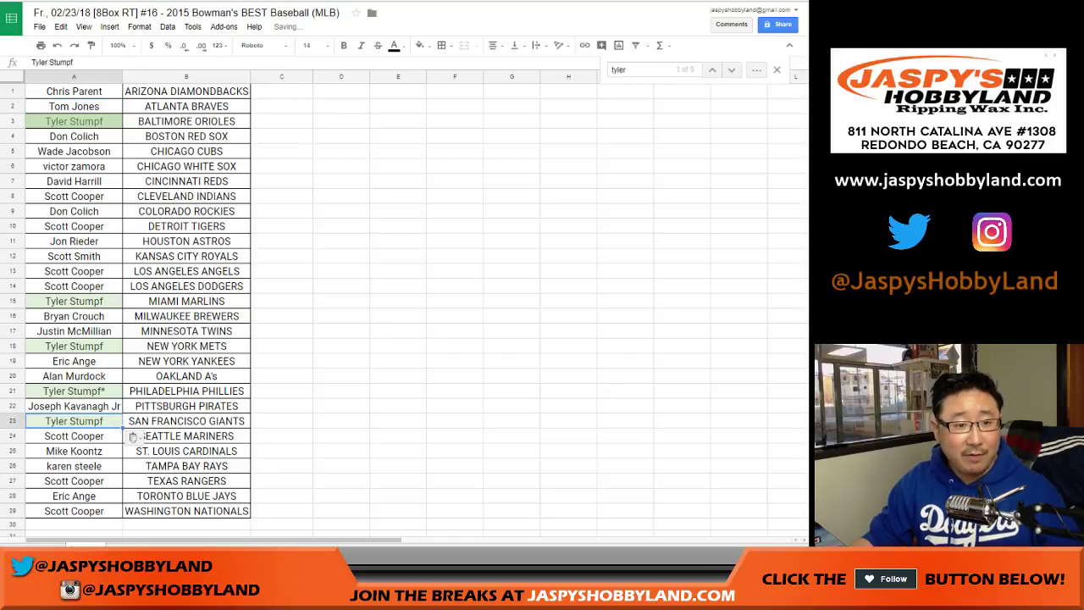
{"action": "key", "text": "ctrl+a"}
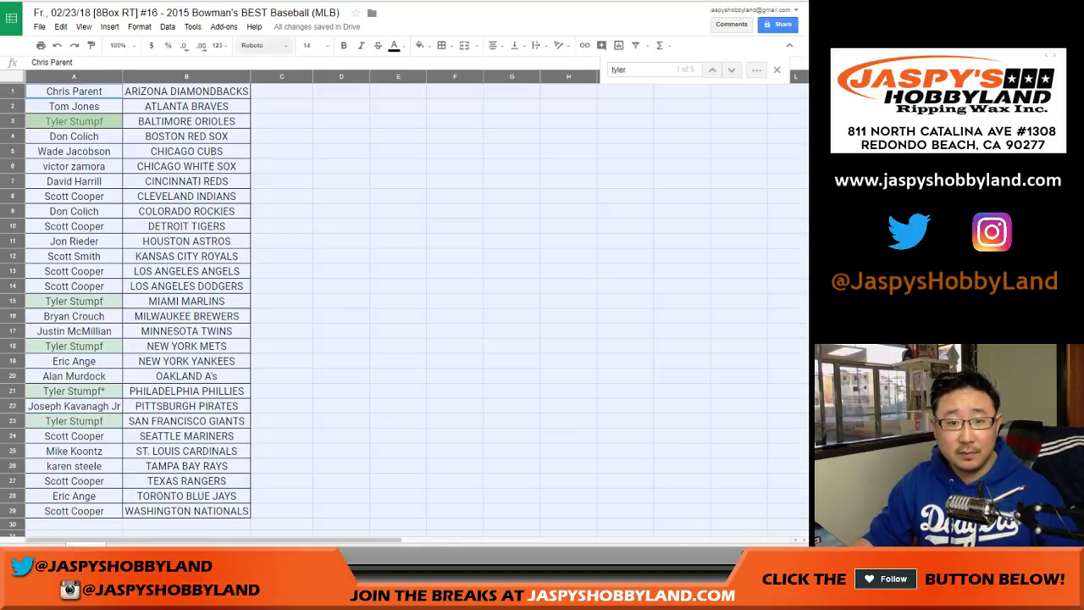
Append '-t' to the BALTIMORE ORIOLES and SAN FRANCISCO GIANTS participant names
{"action": "left_click", "coordinate": [282, 181]}
{"action": "key", "text": "ctrl+f"}
{"action": "key", "text": "Return"}
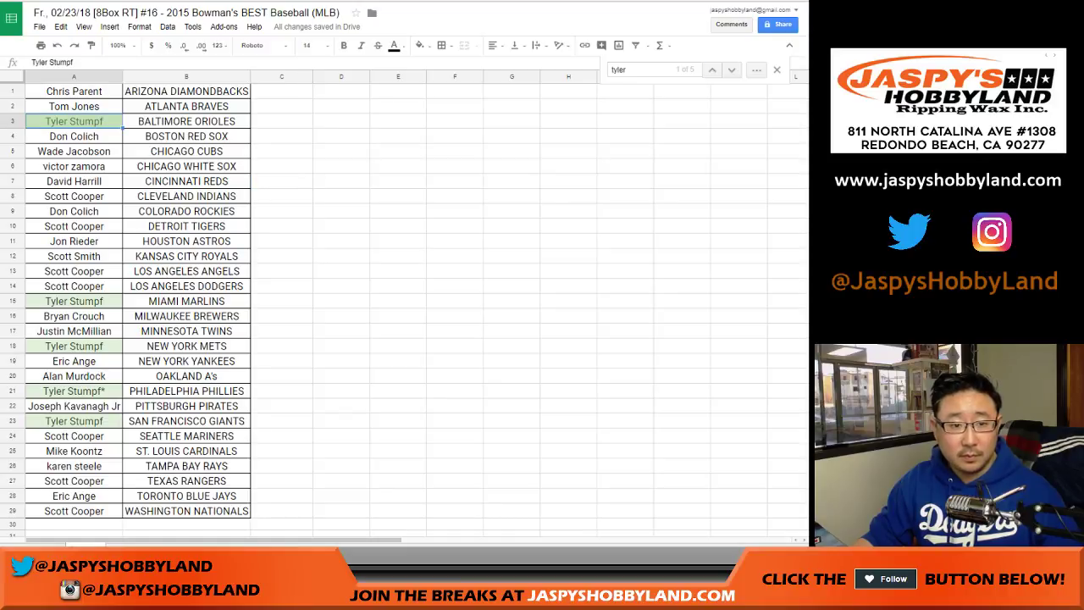
{"action": "key", "text": "F2"}
{"action": "type", "text": "-t"}
{"action": "key", "text": "Return"}
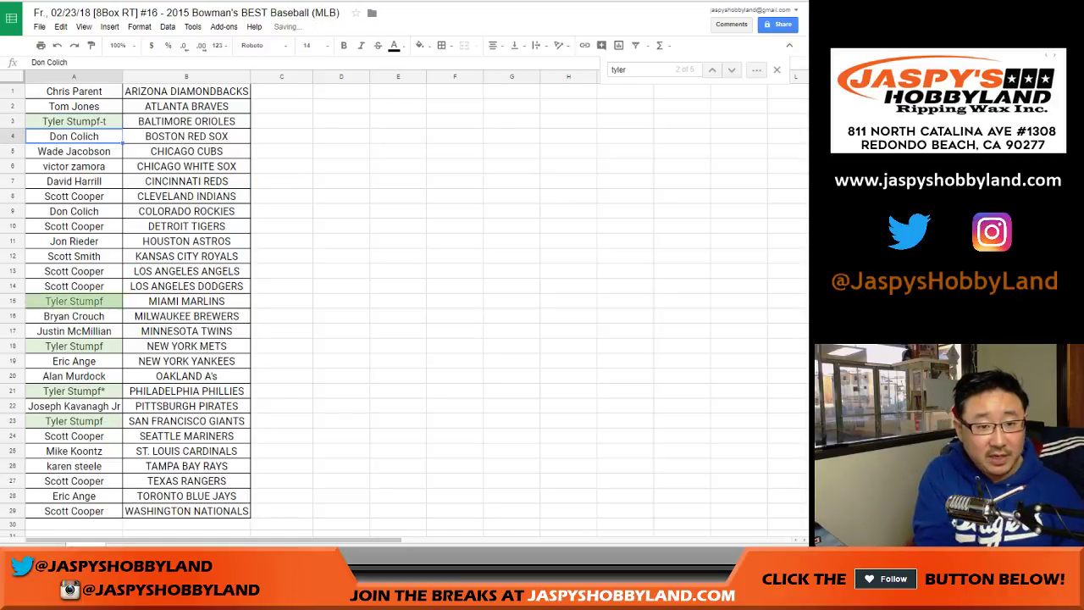
{"action": "key", "text": "Down"}
{"action": "key", "text": "Down"}
{"action": "key", "text": "Down"}
{"action": "key", "text": "Down"}
{"action": "key", "text": "Down"}
{"action": "key", "text": "Down"}
{"action": "key", "text": "Down"}
{"action": "key", "text": "Down"}
{"action": "key", "text": "Down"}
{"action": "key", "text": "Down"}
{"action": "key", "text": "Down"}
{"action": "key", "text": "Down"}
{"action": "key", "text": "Down"}
{"action": "key", "text": "Down"}
{"action": "key", "text": "Down"}
{"action": "key", "text": "Down"}
{"action": "key", "text": "Down"}
{"action": "key", "text": "Down"}
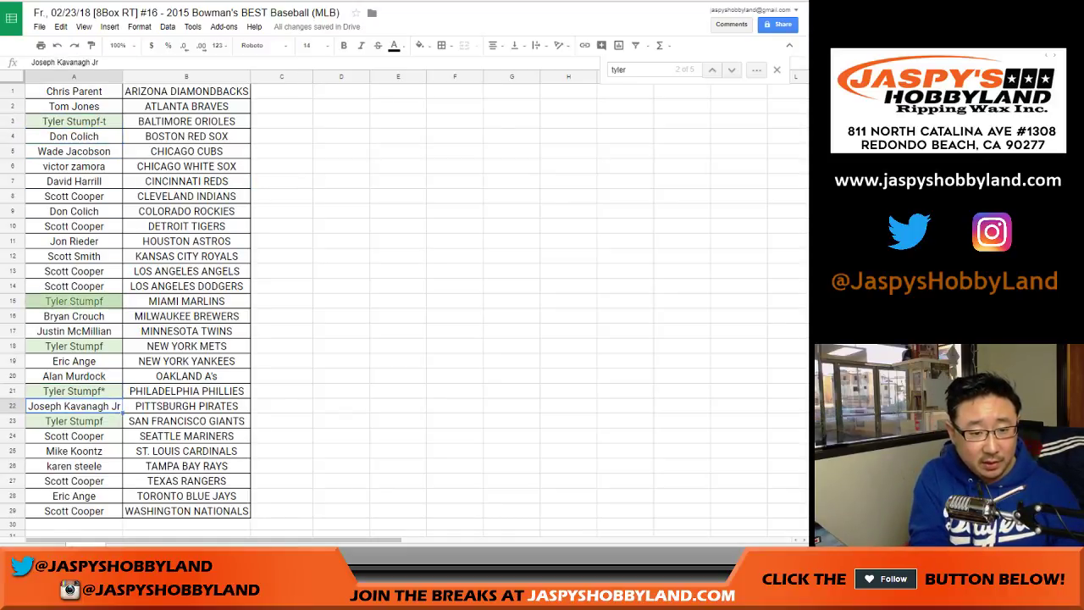
{"action": "key", "text": "Down"}
{"action": "key", "text": "Down"}
{"action": "key", "text": "Down"}
{"action": "key", "text": "Down"}
{"action": "key", "text": "Up"}
{"action": "key", "text": "Up"}
{"action": "key", "text": "Up"}
{"action": "key", "text": "Up"}
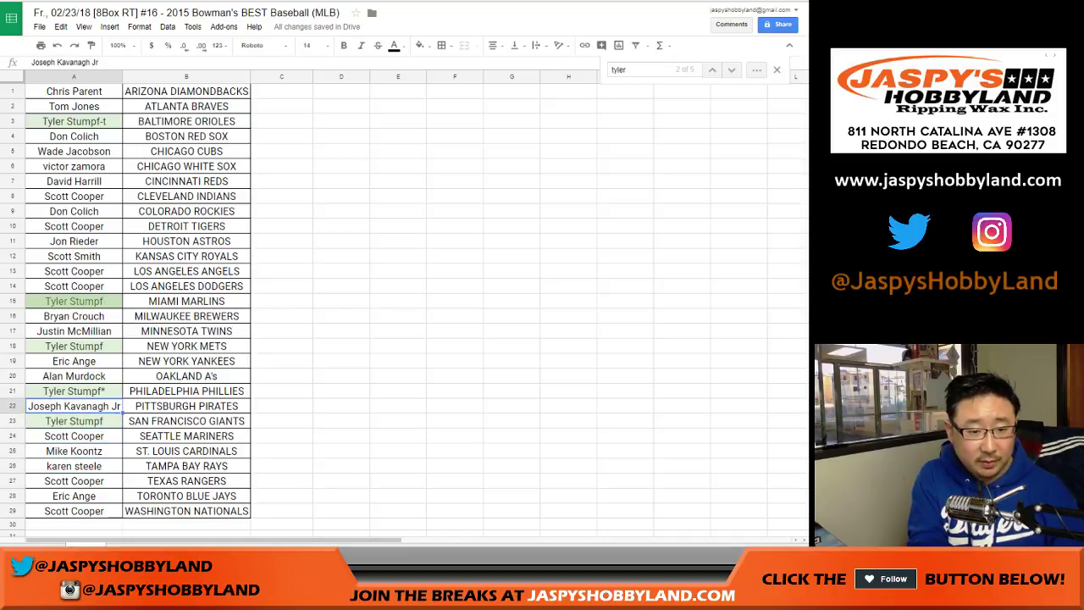
{"action": "key", "text": "Down"}
{"action": "key", "text": "F2"}
{"action": "type", "text": "-t"}
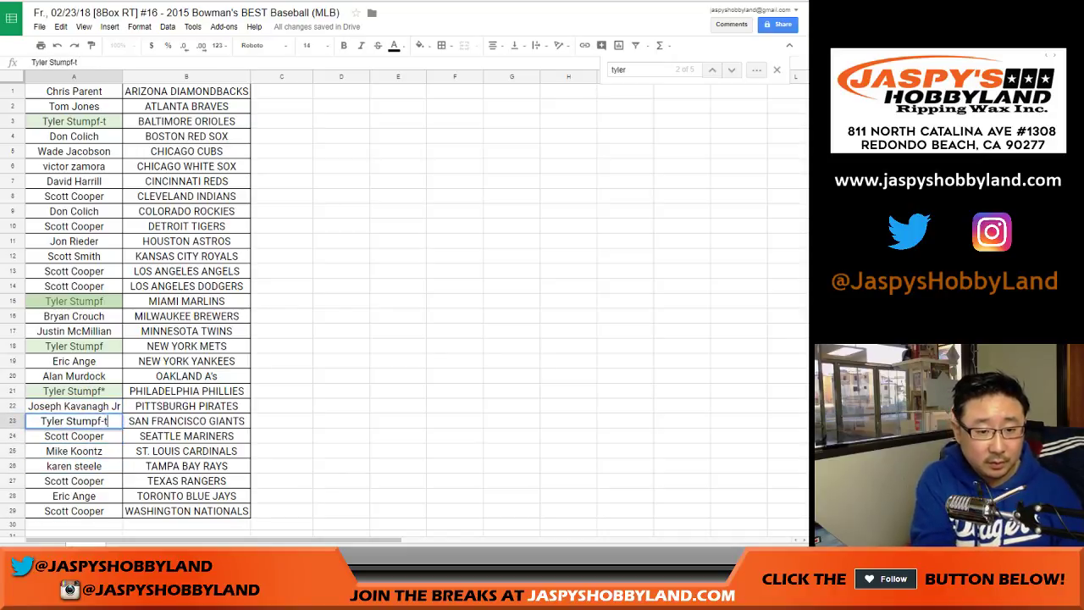
{"action": "key", "text": "Return"}
Remove the mistaken '-t' from the BALTIMORE ORIOLES name and append '-t' to the ATLANTA BRAVES name
{"action": "key", "text": "Up"}
{"action": "key", "text": "Up"}
{"action": "key", "text": "Up"}
{"action": "key", "text": "Up"}
{"action": "key", "text": "Up"}
{"action": "key", "text": "Up"}
{"action": "key", "text": "Up"}
{"action": "key", "text": "Up"}
{"action": "key", "text": "Up"}
{"action": "key", "text": "Up"}
{"action": "key", "text": "Up"}
{"action": "key", "text": "Up"}
{"action": "key", "text": "Up"}
{"action": "key", "text": "Up"}
{"action": "key", "text": "Up"}
{"action": "key", "text": "Up"}
{"action": "key", "text": "Up"}
{"action": "key", "text": "Up"}
{"action": "key", "text": "Up"}
{"action": "key", "text": "Up"}
{"action": "key", "text": "Up"}
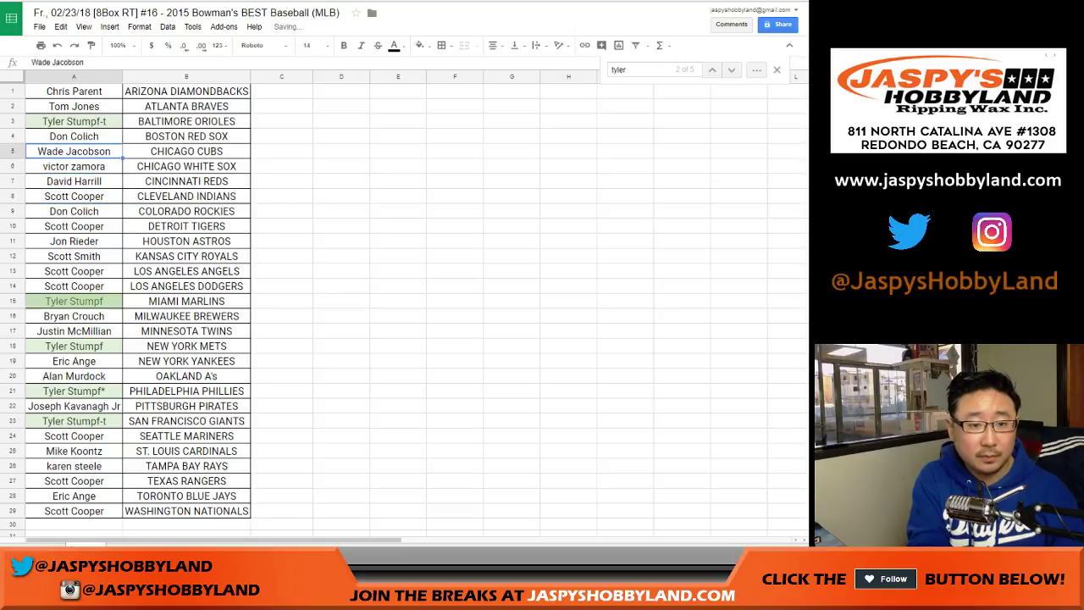
{"action": "key", "text": "F2"}
{"action": "key", "text": "BackSpace"}
{"action": "key", "text": "BackSpace"}
{"action": "key", "text": "Return"}
{"action": "key", "text": "Up"}
{"action": "key", "text": "Up"}
{"action": "key", "text": "F2"}
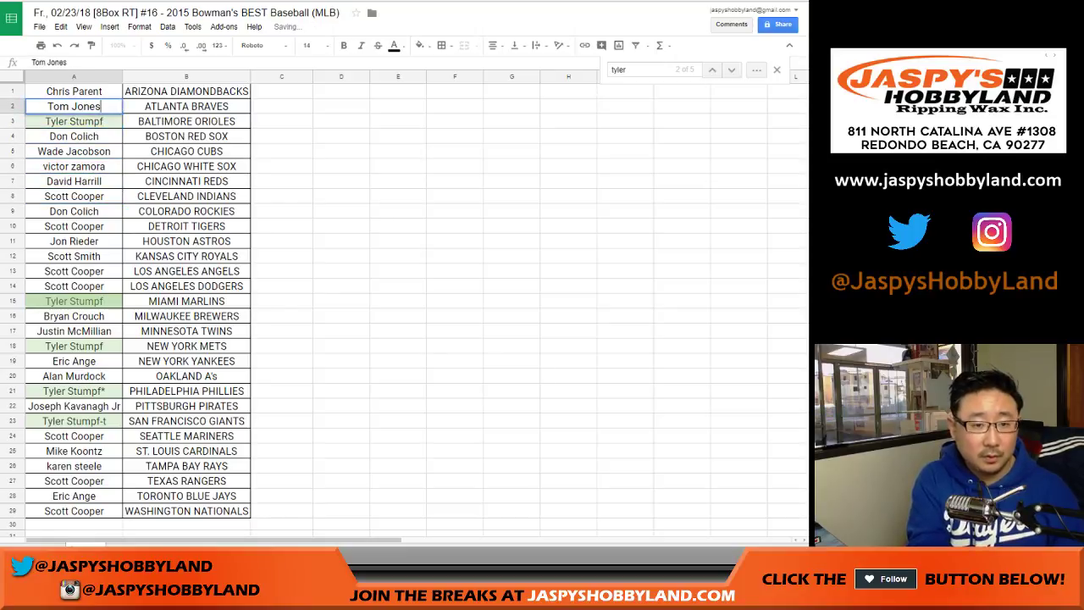
{"action": "type", "text": "-t"}
{"action": "key", "text": "Return"}
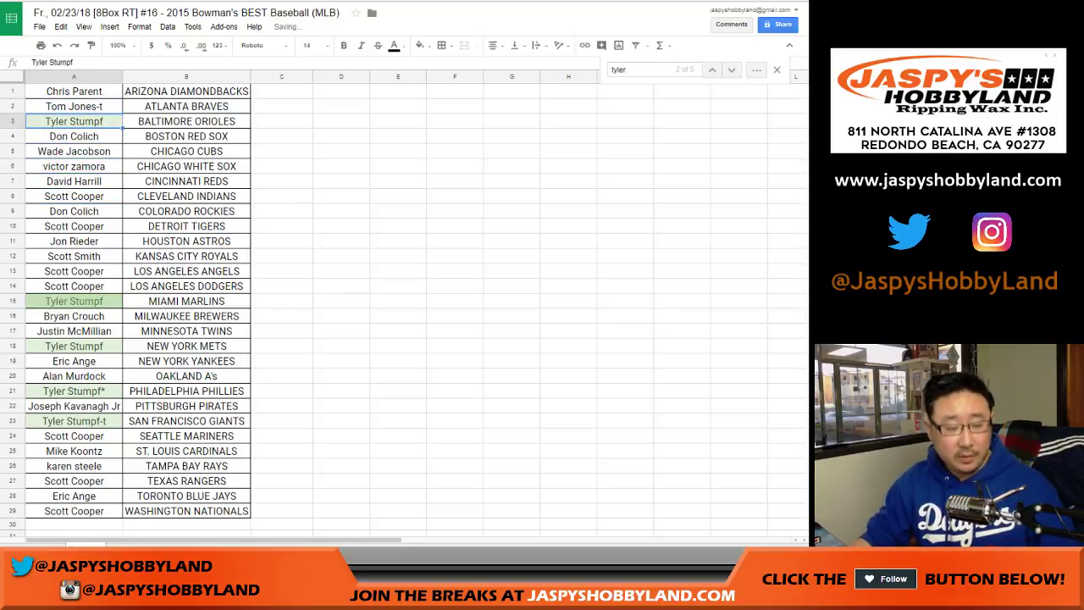
{"action": "key", "text": "ctrl+f"}
{"action": "key", "text": "Return"}
{"action": "key", "text": "Escape"}
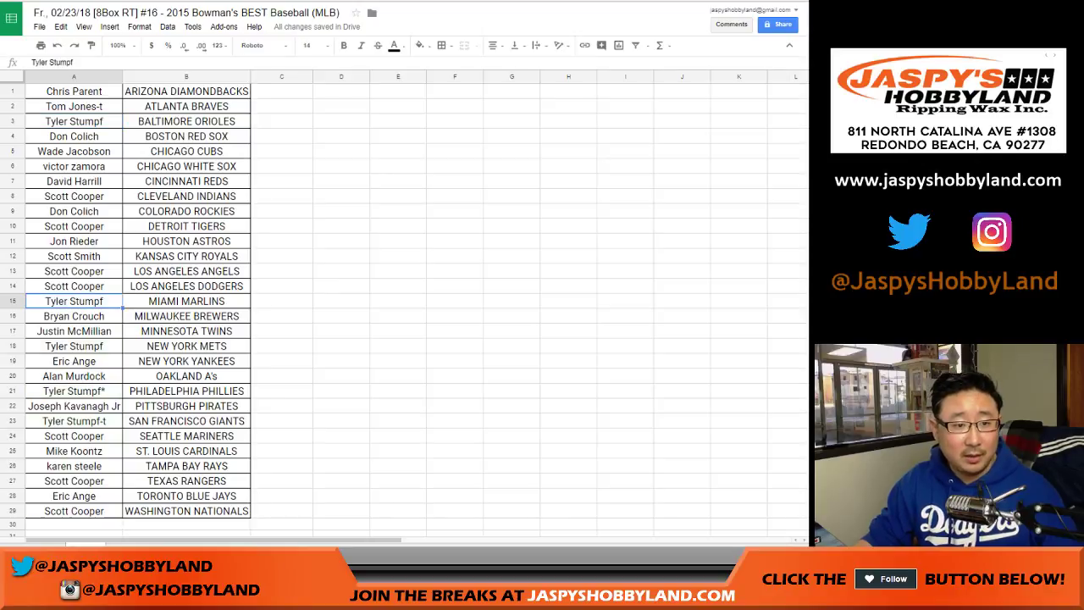
Preview the sheet printed in portrait with the workbook title as a header
{"action": "key", "text": "ctrl+p"}
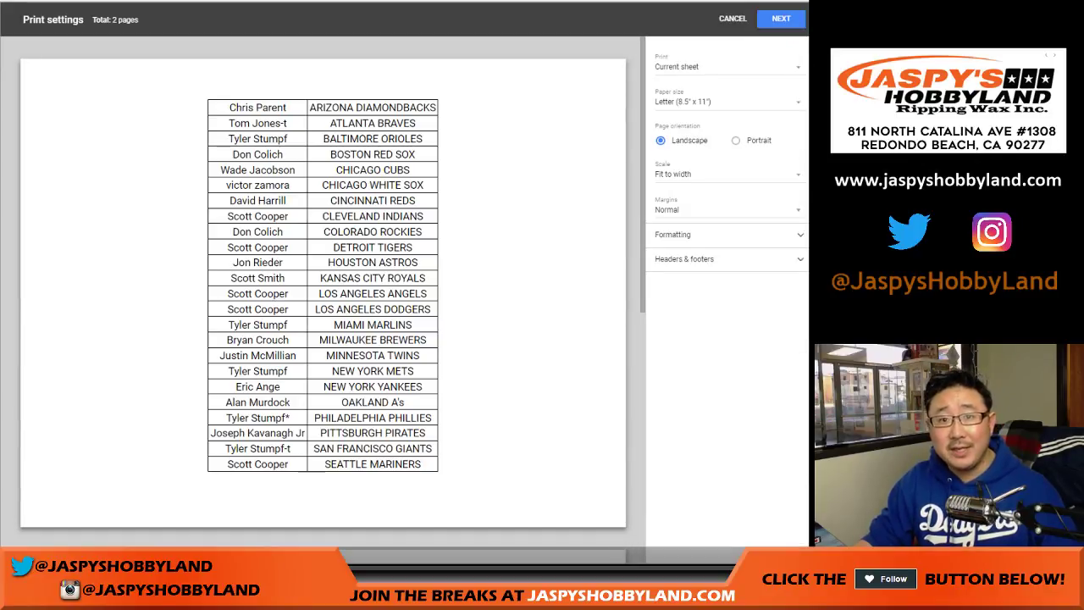
{"action": "left_click", "coordinate": [736, 140]}
{"action": "left_click", "coordinate": [685, 258]}
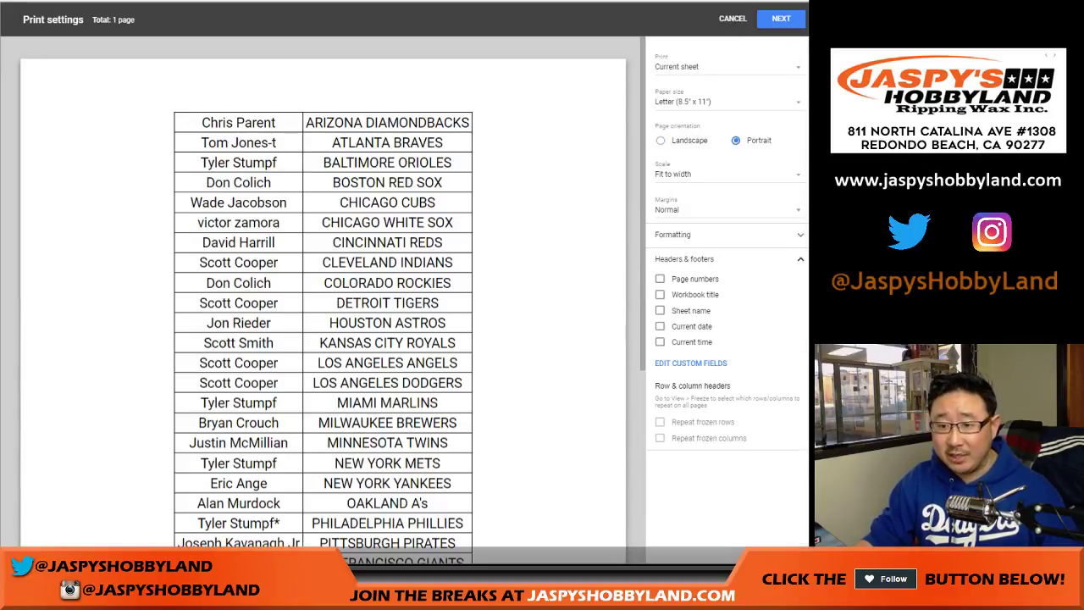
{"action": "left_click", "coordinate": [660, 294]}
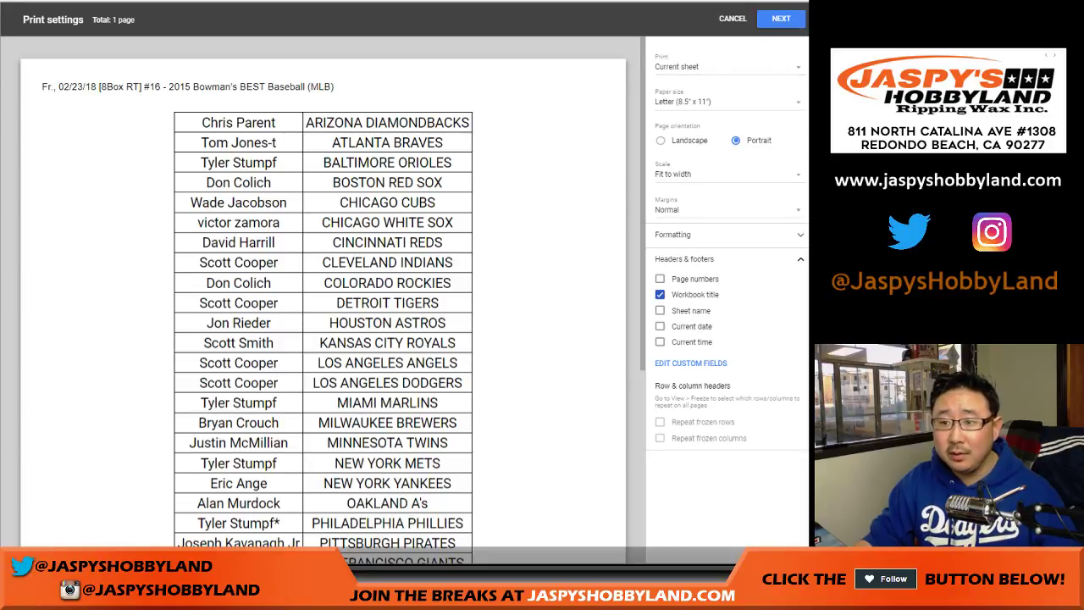